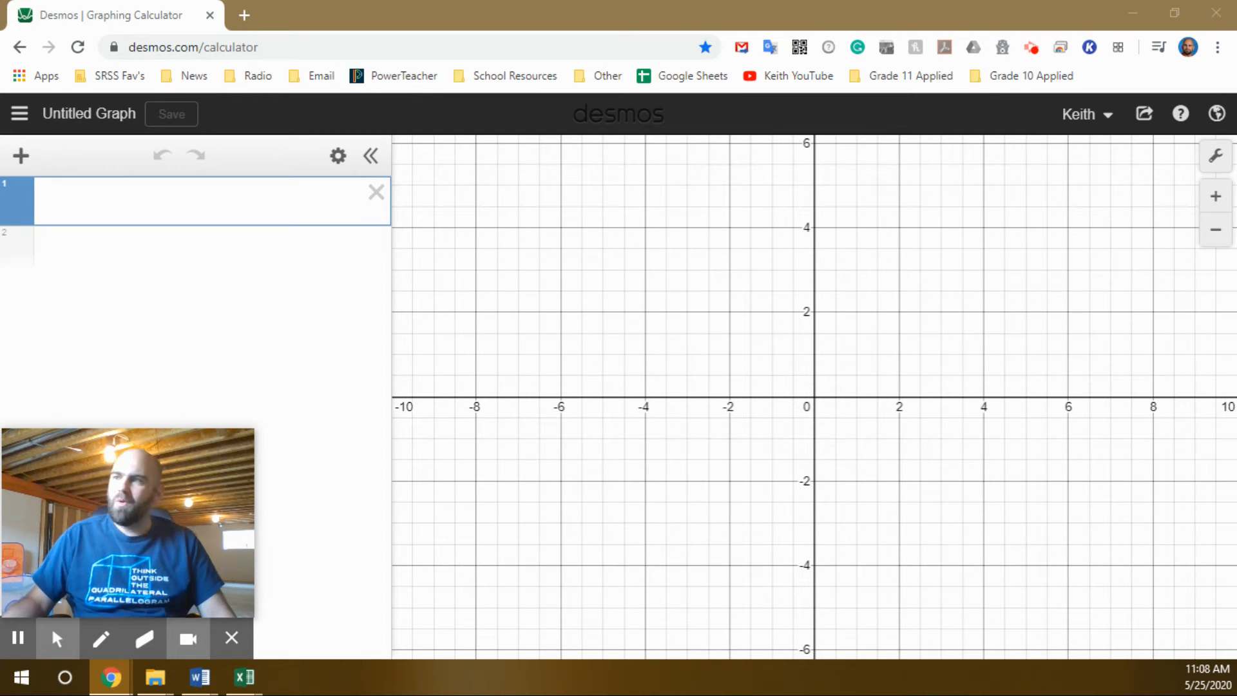
Switch to the Word notes to read the quadratics problem, then return to the graphing calculator.
key(alt+Tab)
drag(1236, 187, 544, 42)
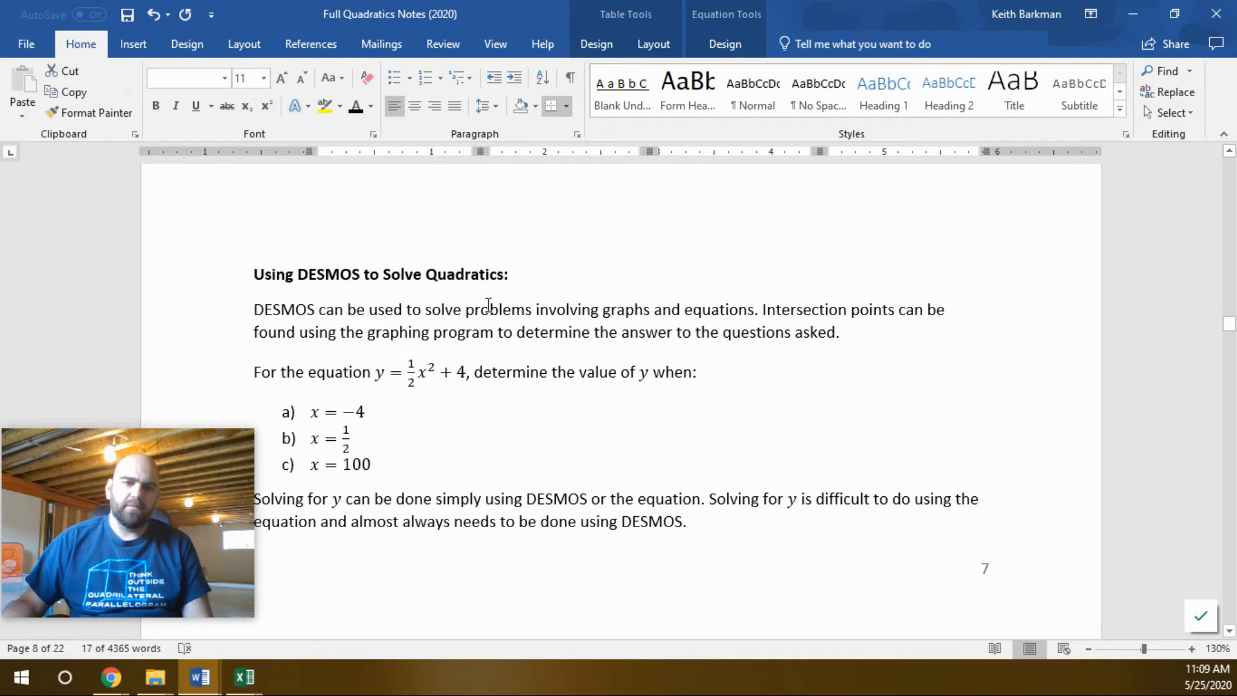
drag(503, 15, 1236, 14)
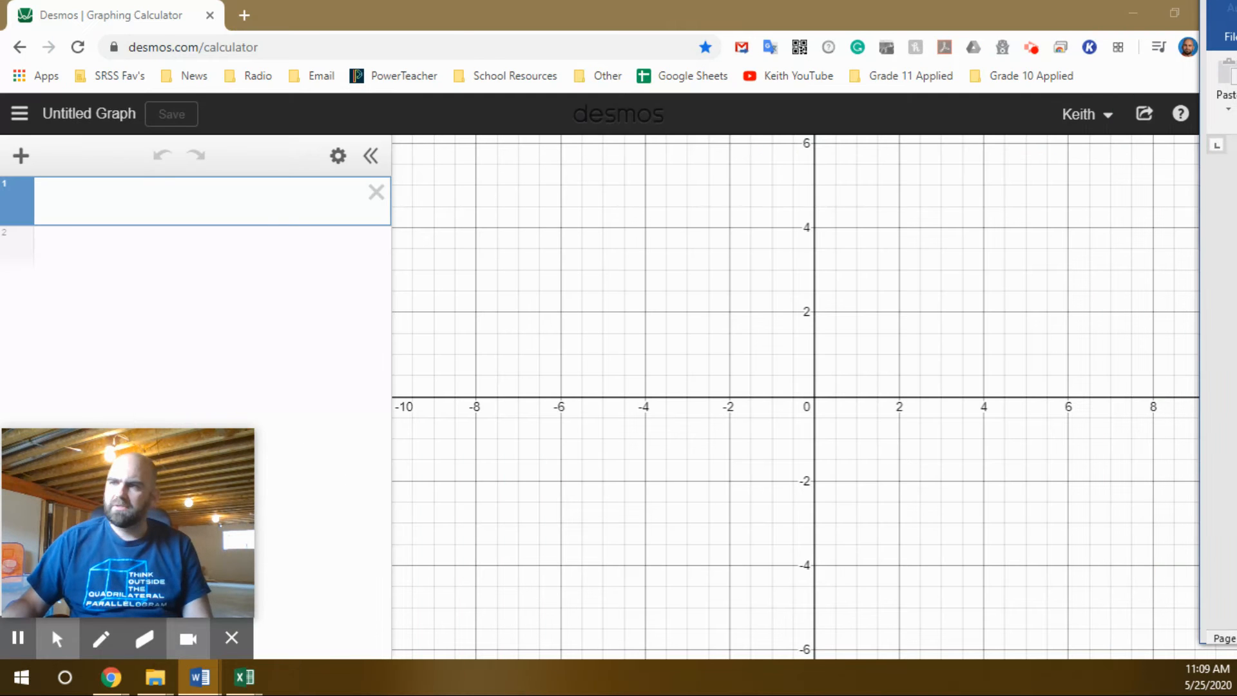
Enter the equation y = 1/2x^2 + 4 in the first expression row.
click(141, 206)
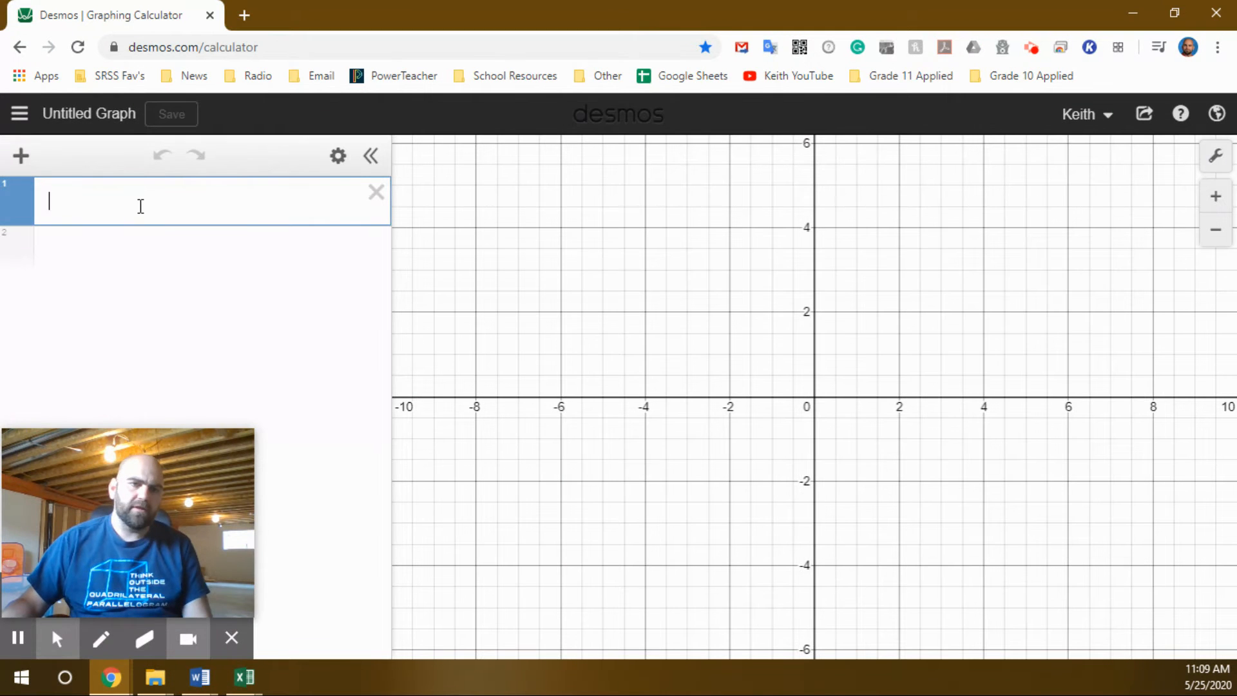
text(y=)
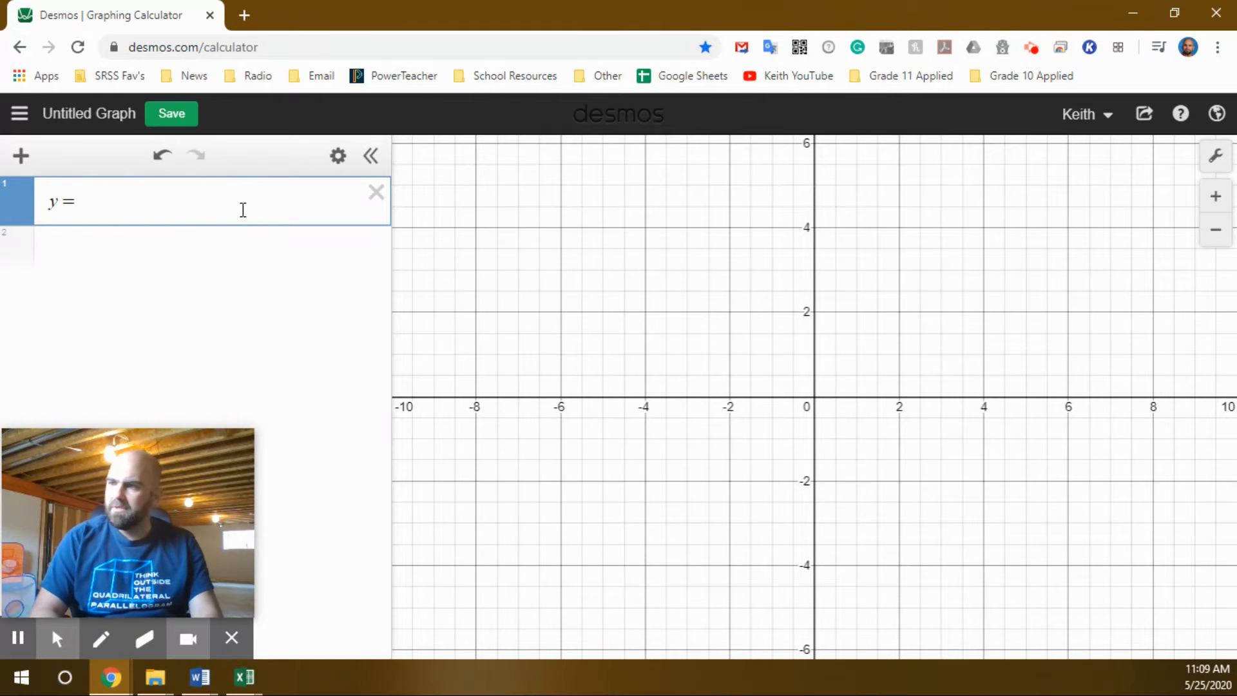
text(1/2)
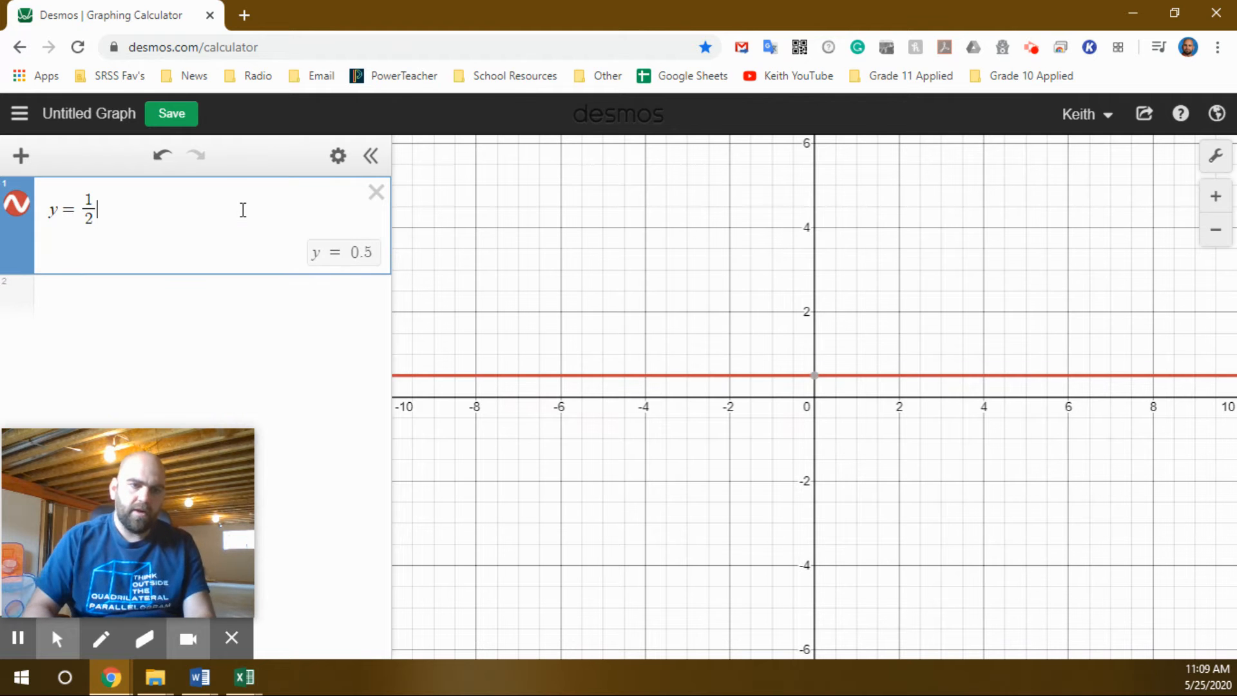
key(Right)
text(x)
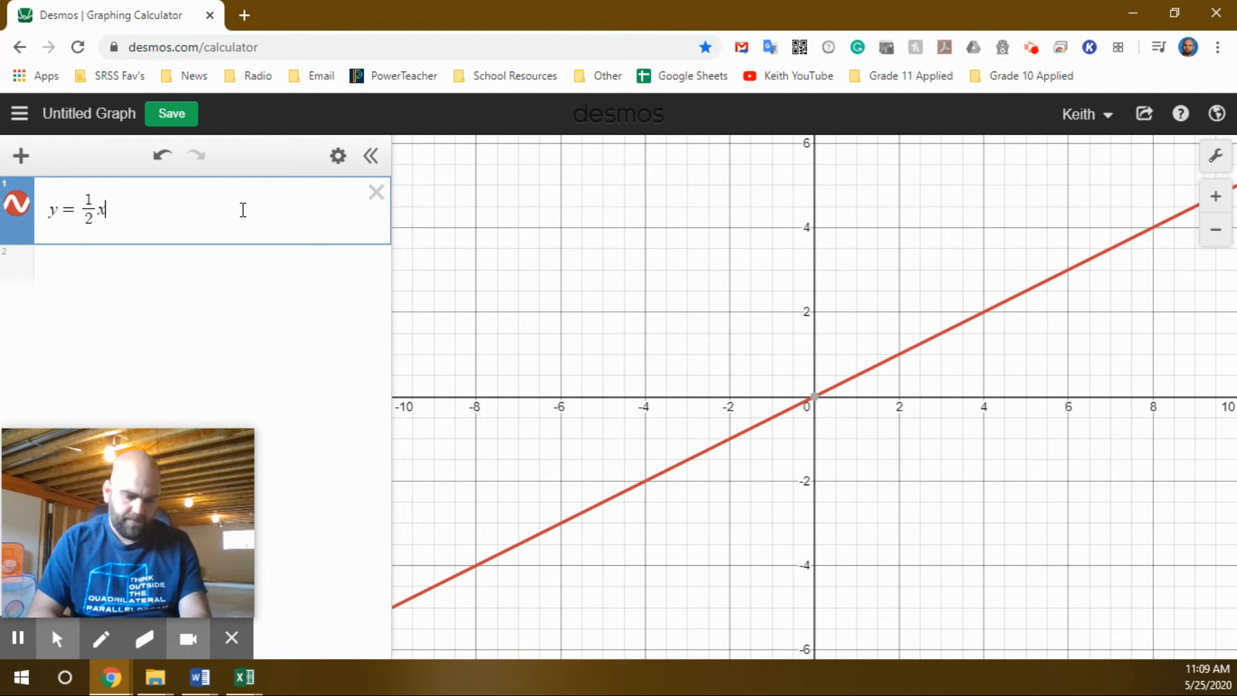
text(^2)
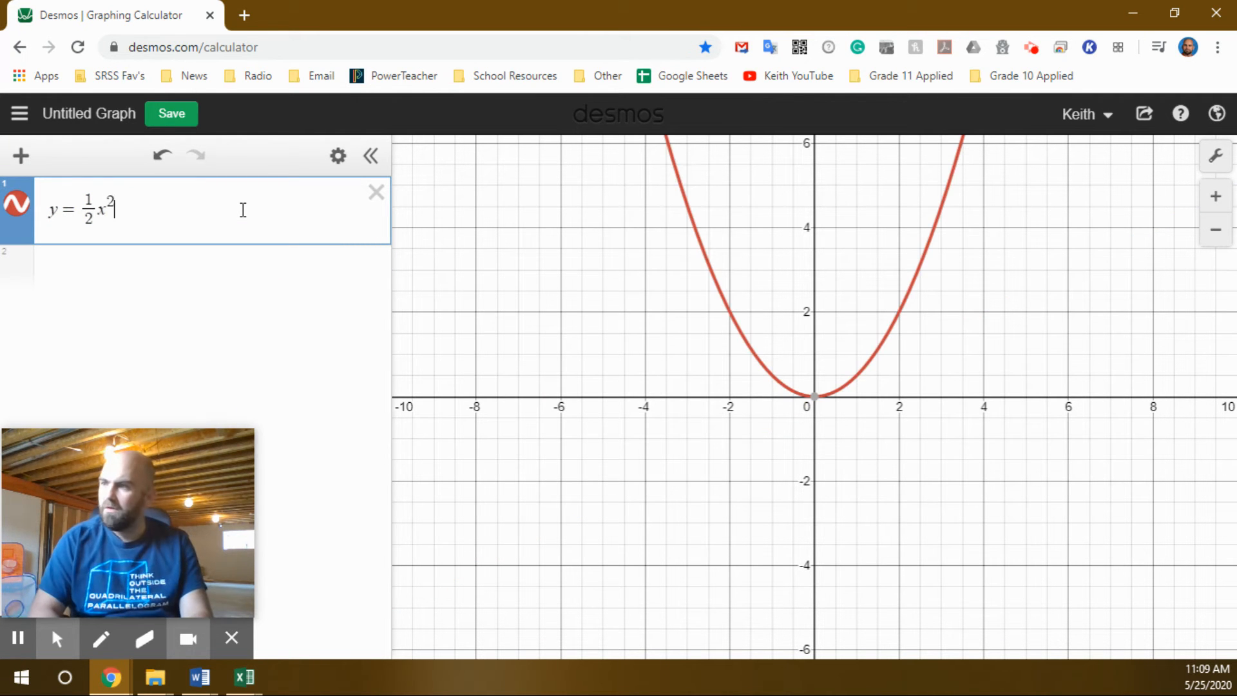
key(Right)
text(+4)
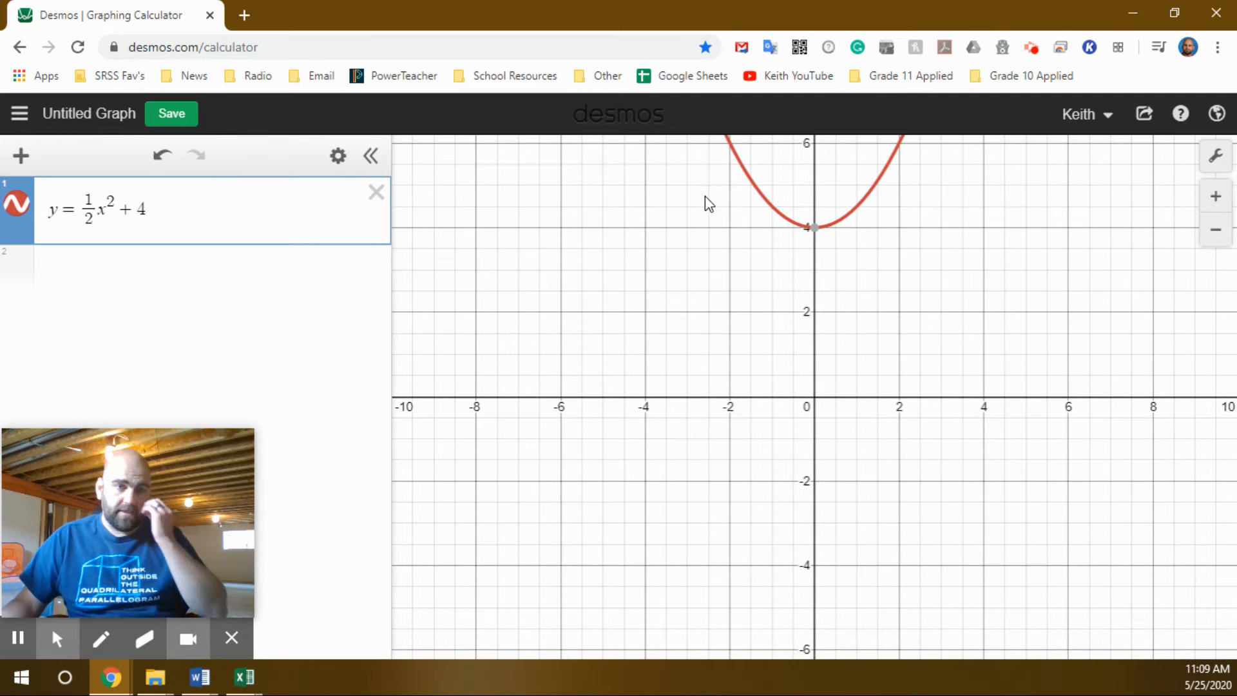
Show the coordinates of the parabola's vertex.
scroll(795, 340, down, 3)
drag(852, 322, 806, 572)
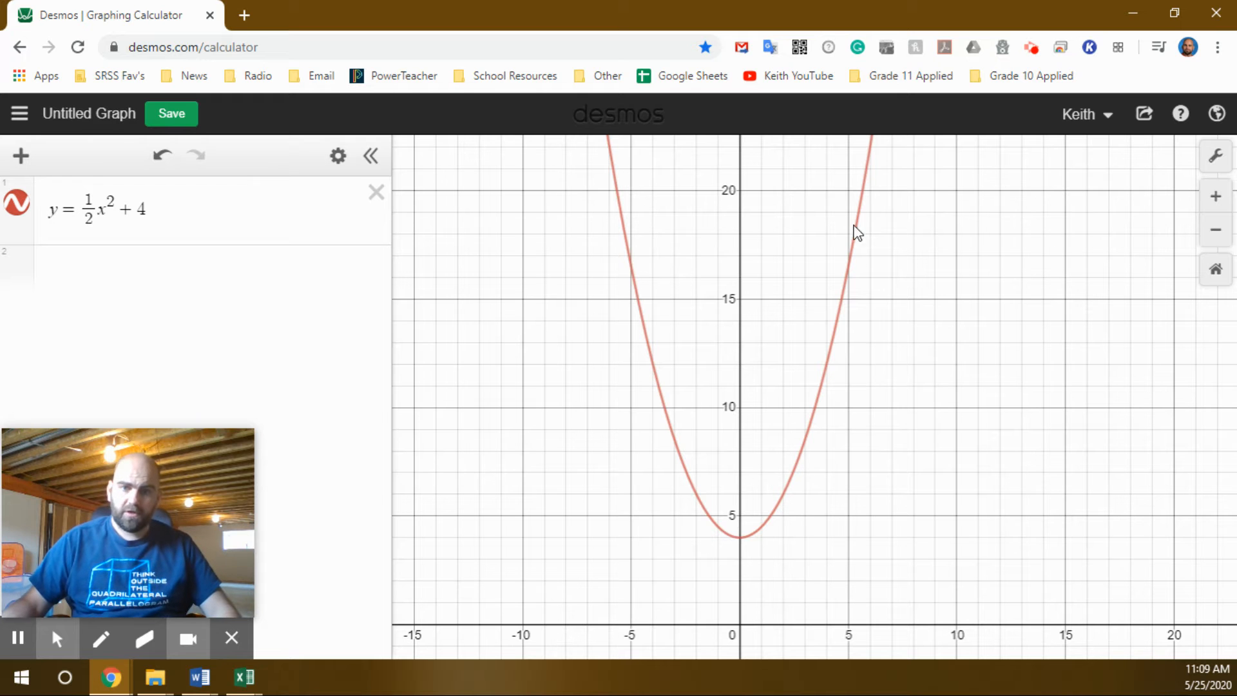
click(739, 538)
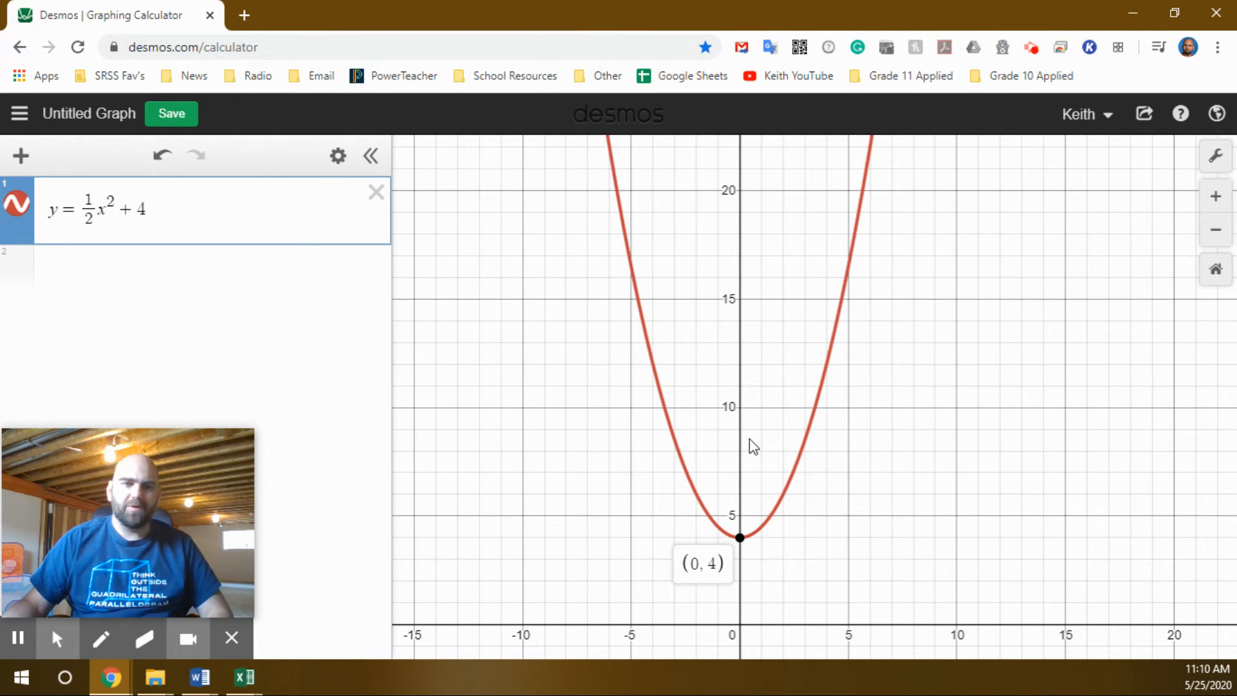
Add the vertical line x = -4 and show its intersection point with the parabola.
click(102, 284)
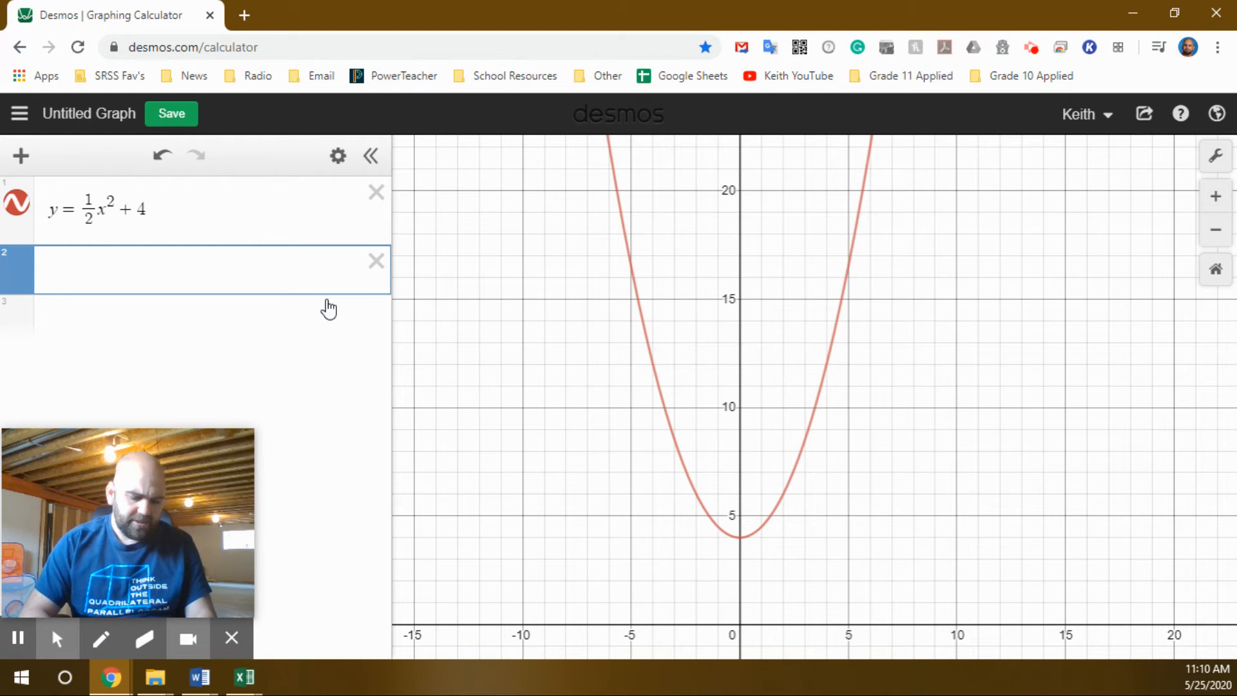
text(x=-4)
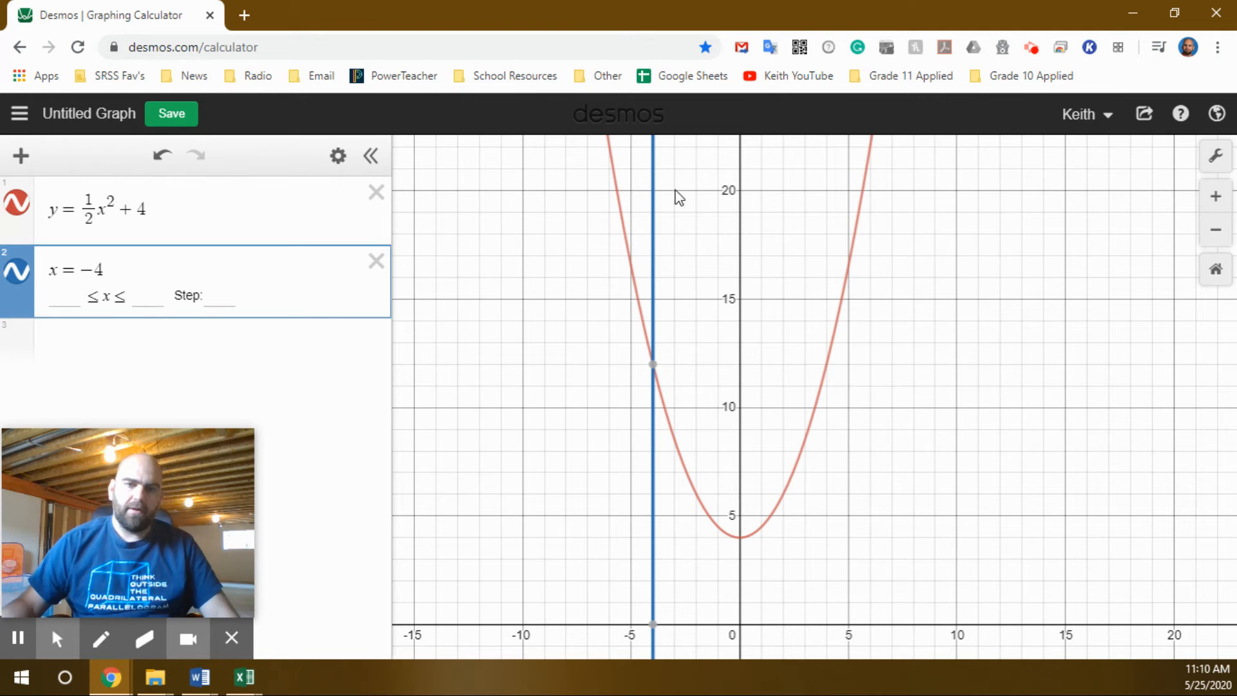
click(653, 366)
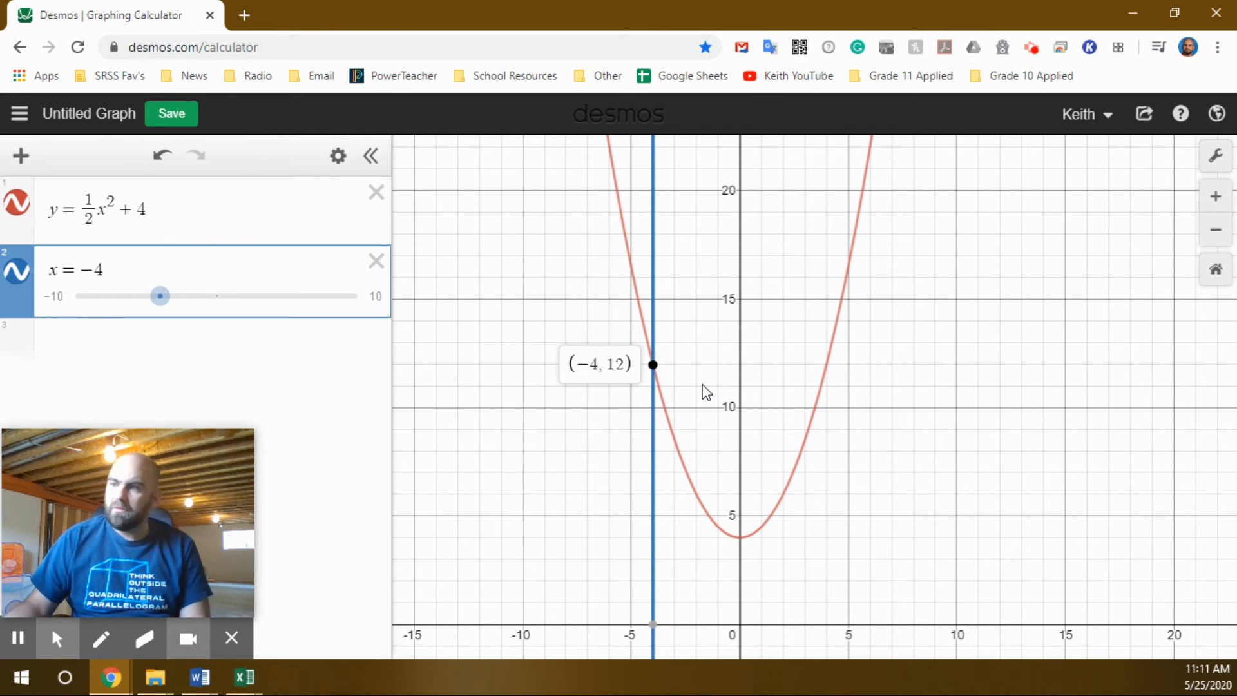
Add the vertical line x = 1/2 in a new expression row.
click(167, 340)
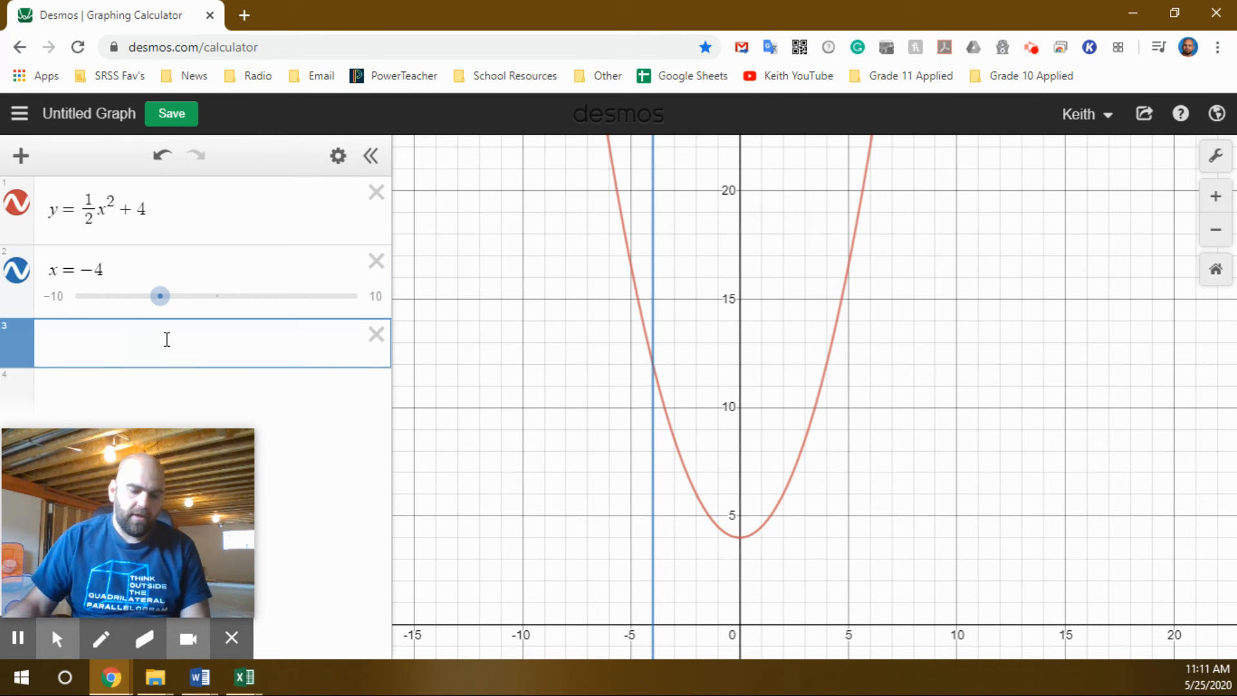
text(x=1)
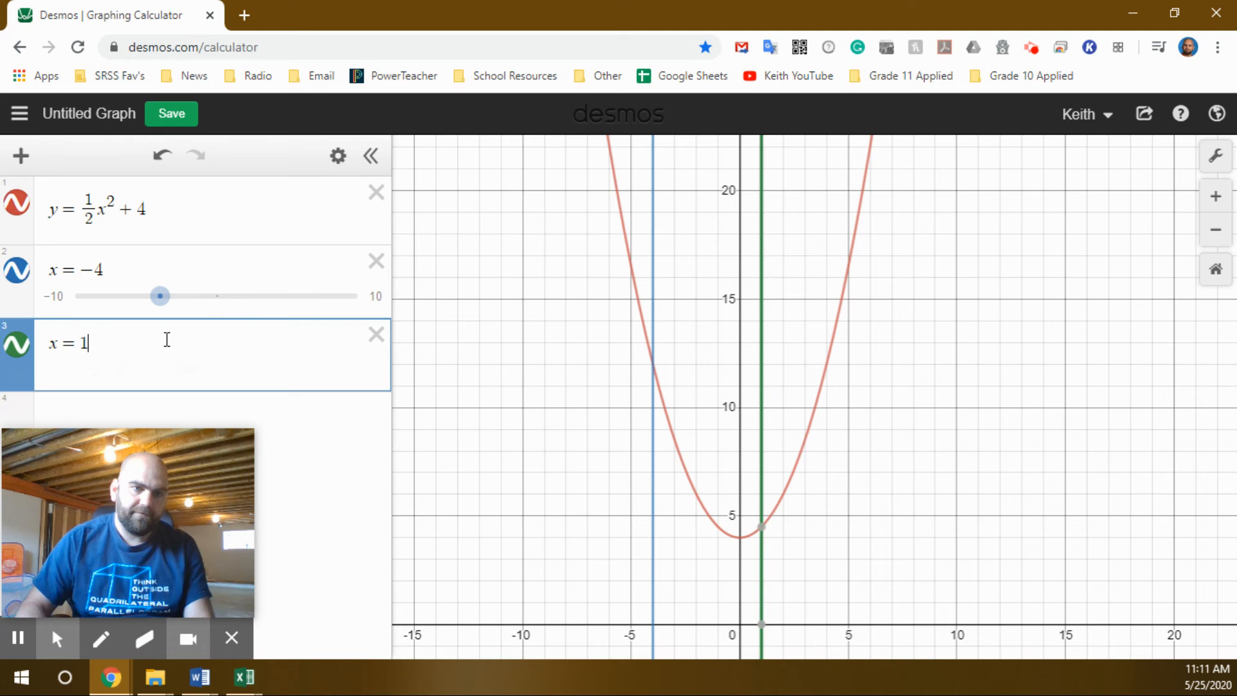
text(/2)
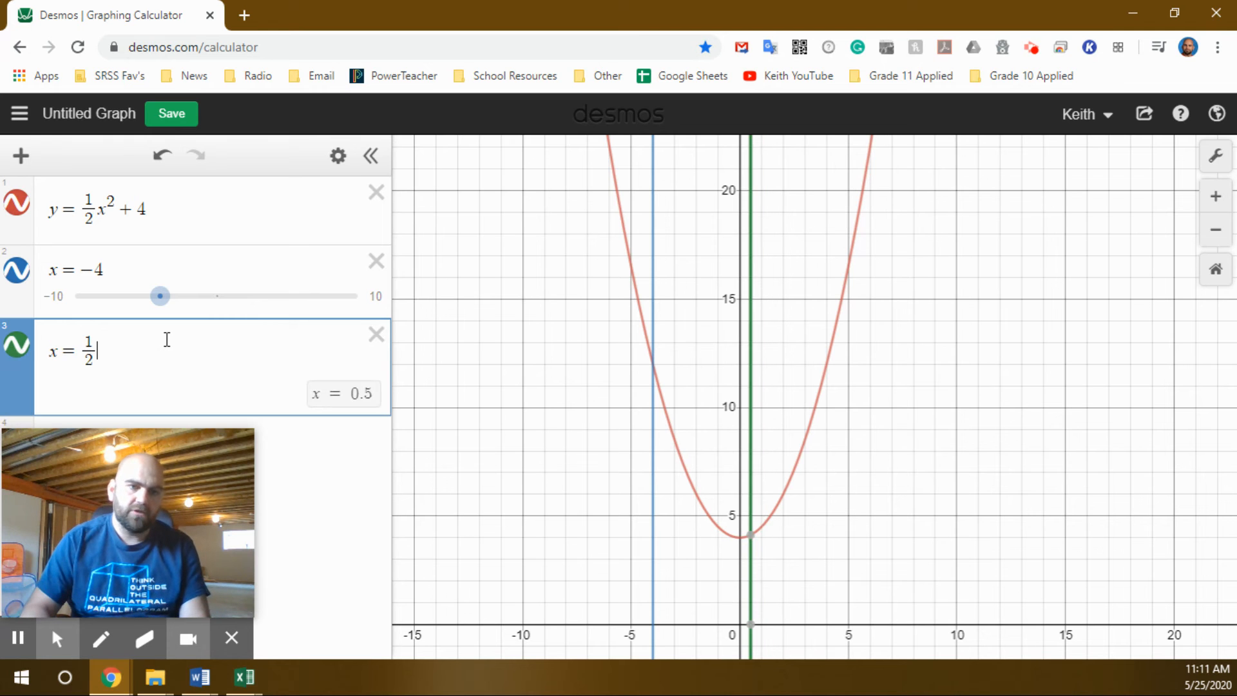
key(BackSpace)
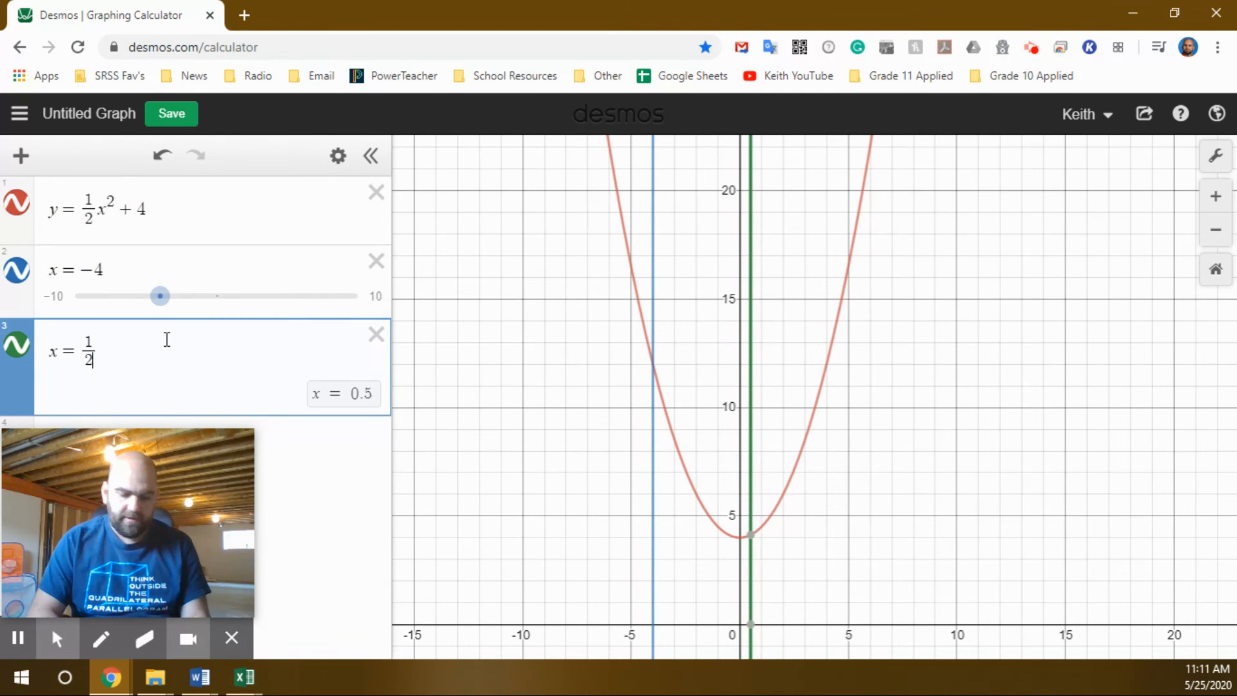
text(x=100)
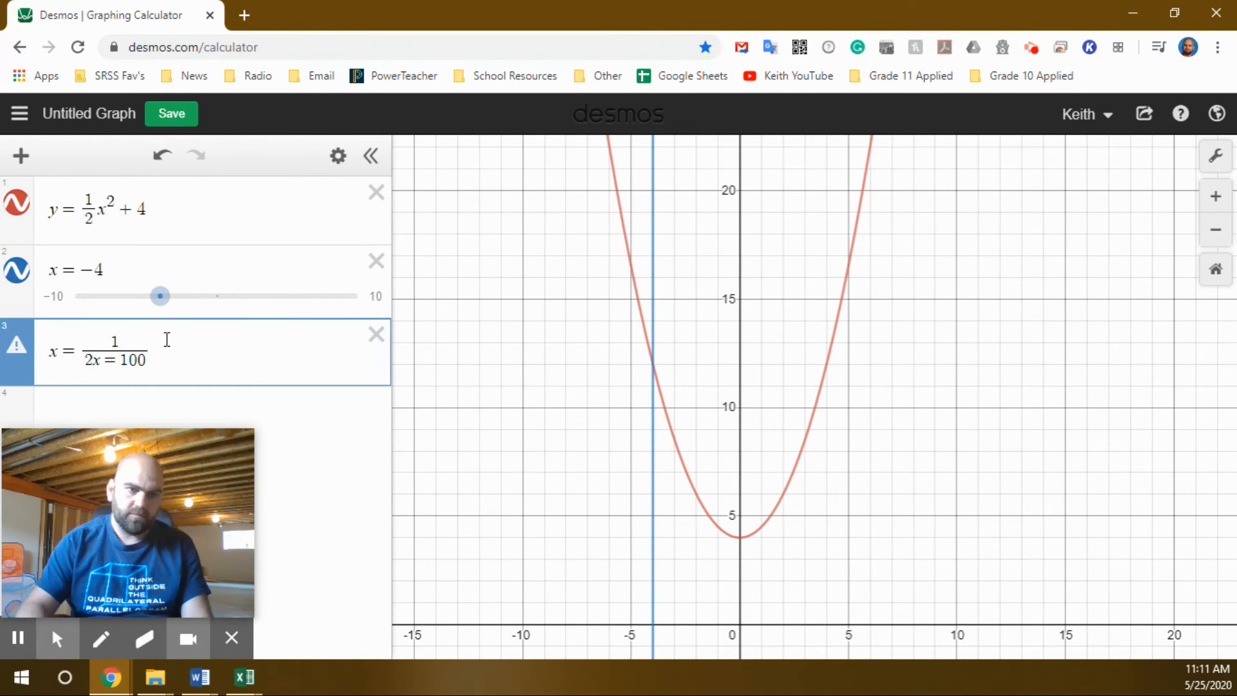
key(BackSpace)
key(BackSpace)
key(BackSpace)
key(BackSpace)
key(BackSpace)
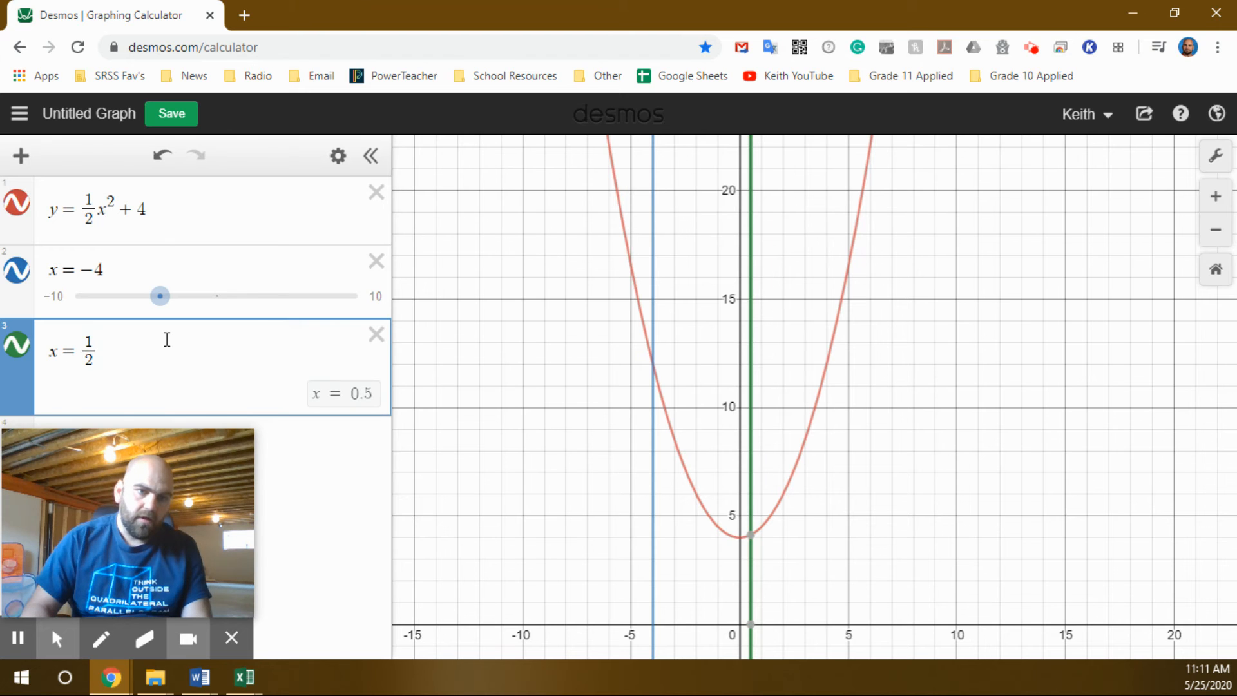
key(Return)
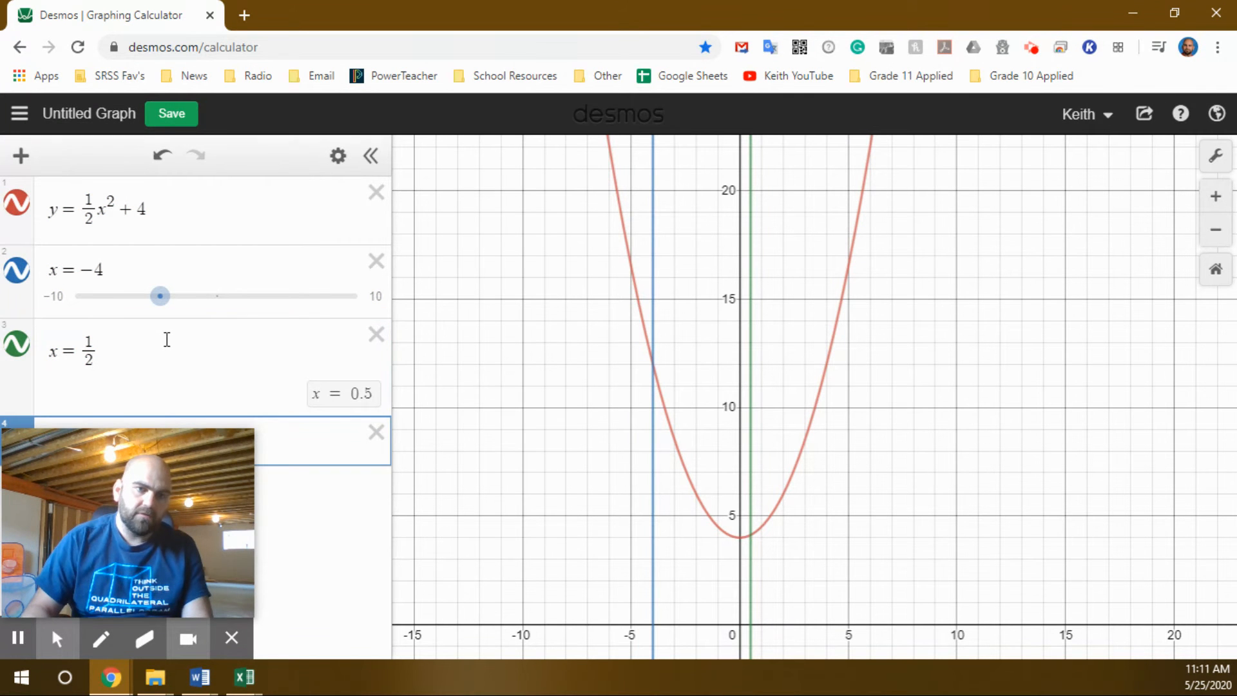
Add the vertical line x = 100 in the fourth expression row.
text(x)
key(BackSpace)
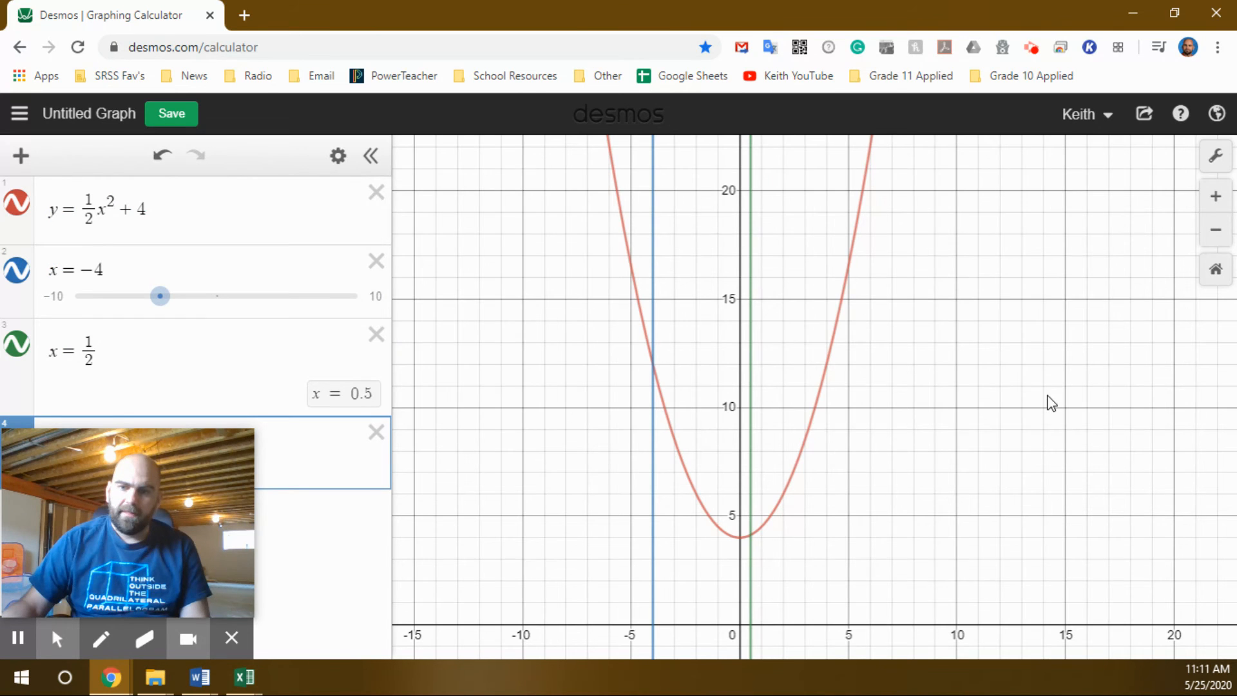
scroll(1000, 369, down, 5)
scroll(1001, 373, down, 9)
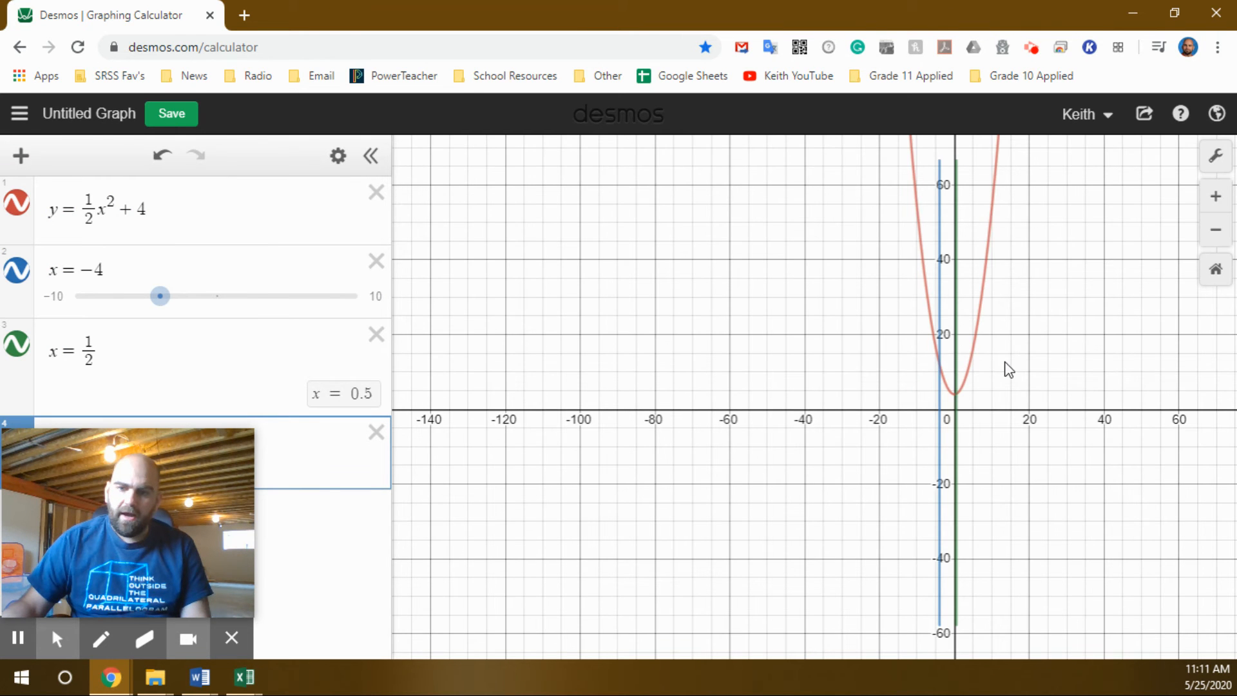
scroll(1038, 296, down, 4)
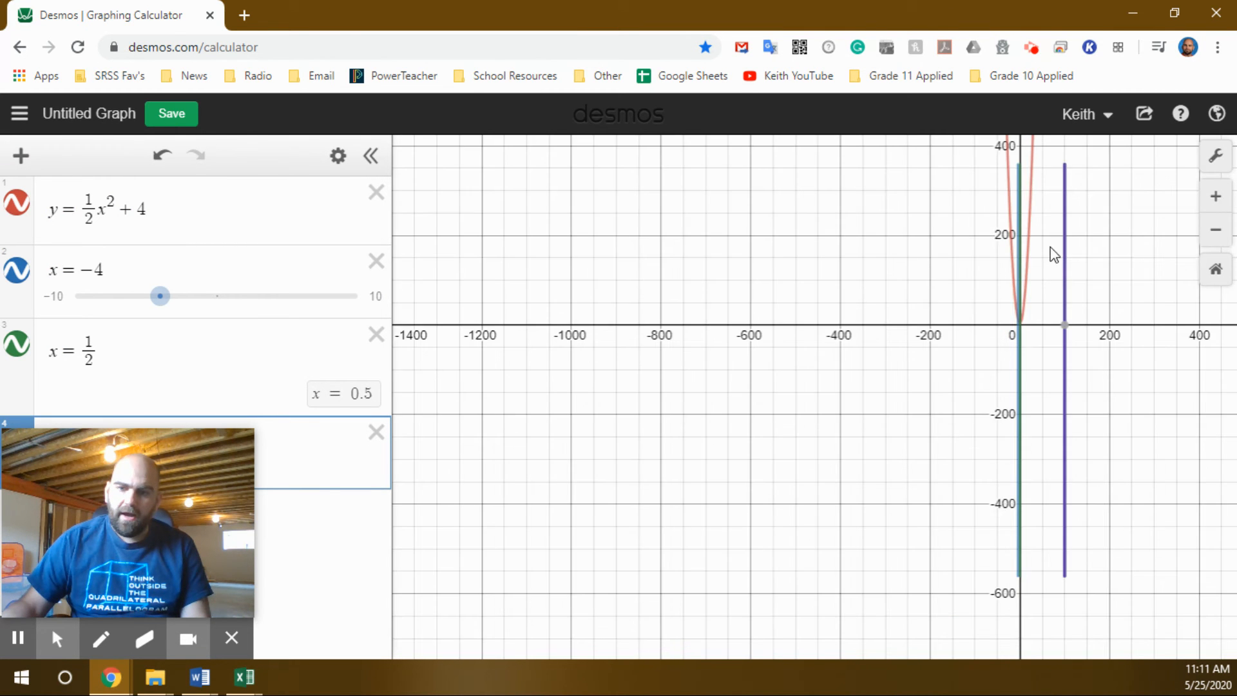
Locate and show the intersection point of the line x = 100 with the parabola.
drag(1100, 199, 759, 600)
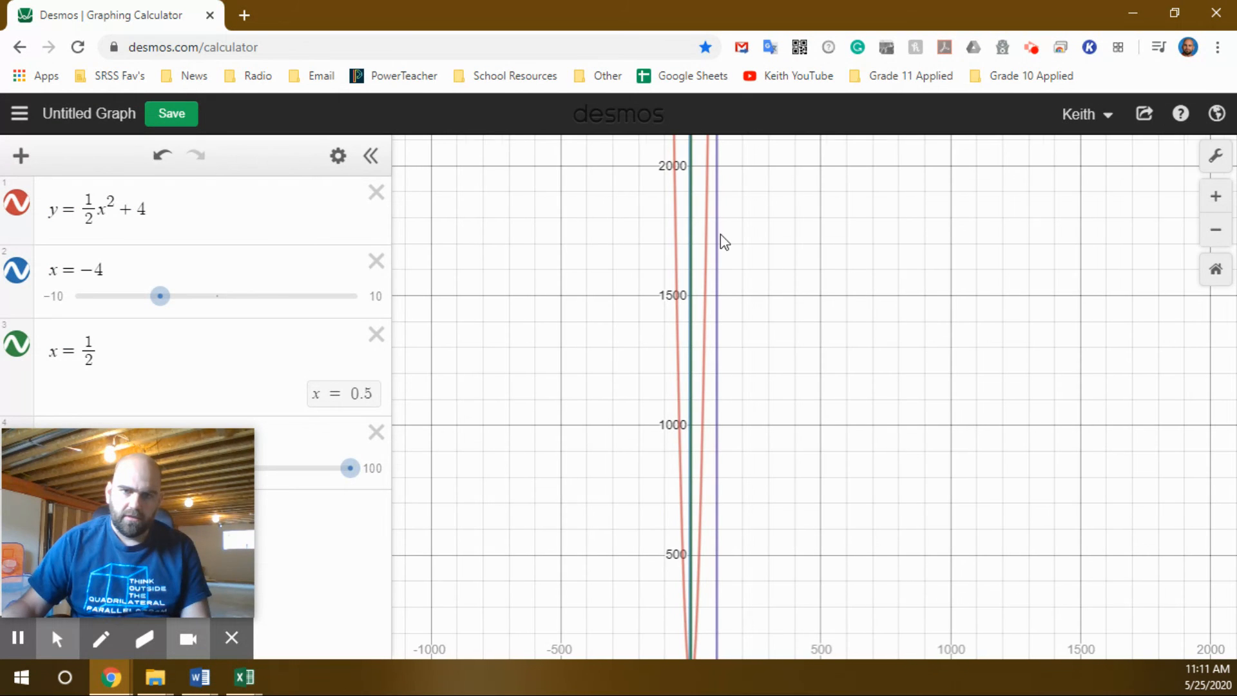
scroll(722, 232, down, 5)
drag(745, 205, 674, 354)
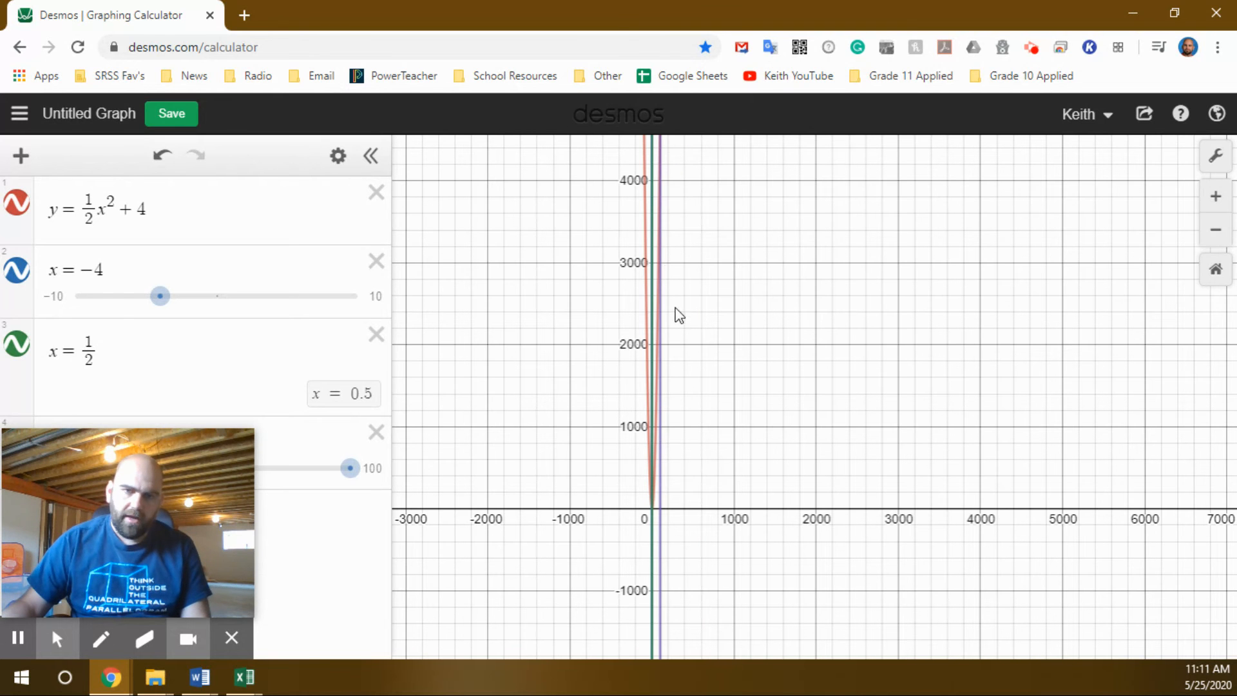
click(660, 193)
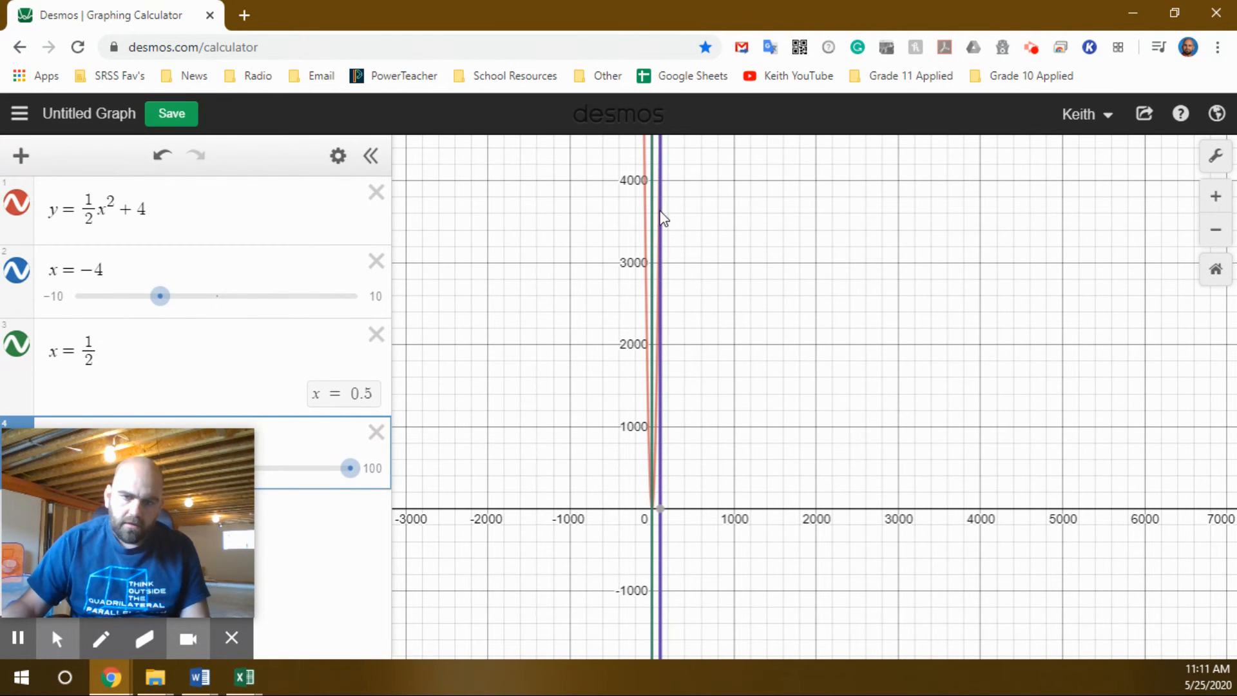
mouse_move(673, 244)
scroll(676, 243, up, 5)
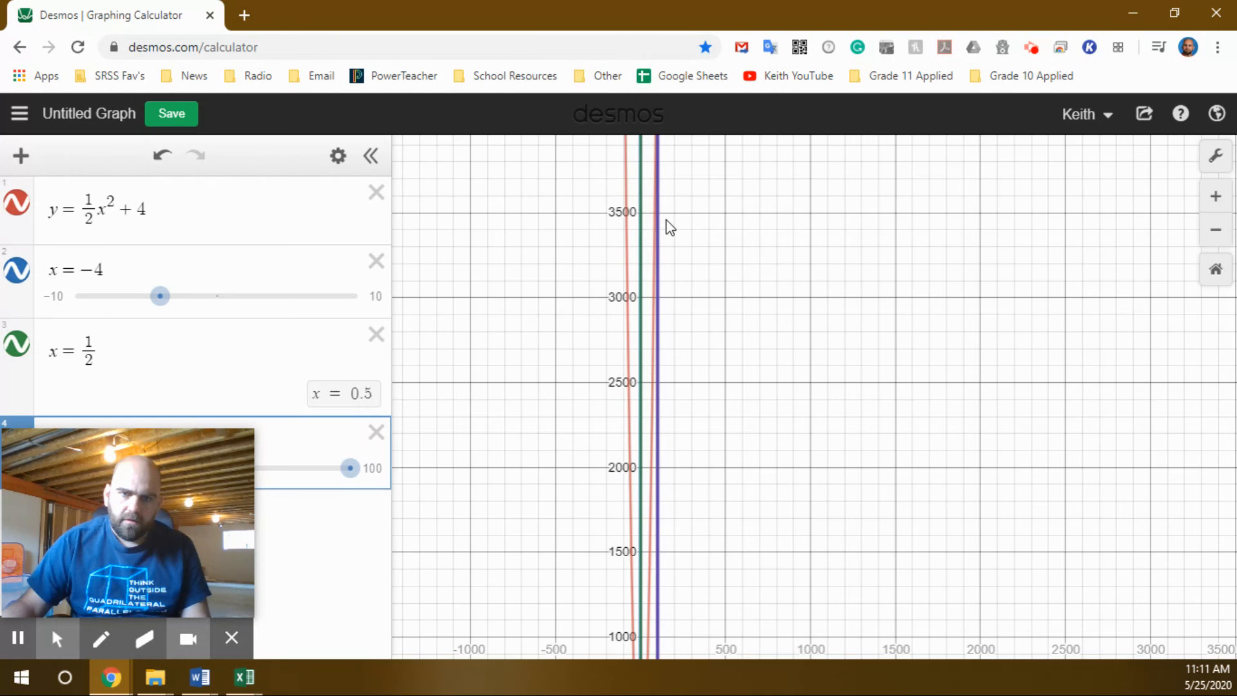
click(602, 85)
drag(706, 223, 727, 404)
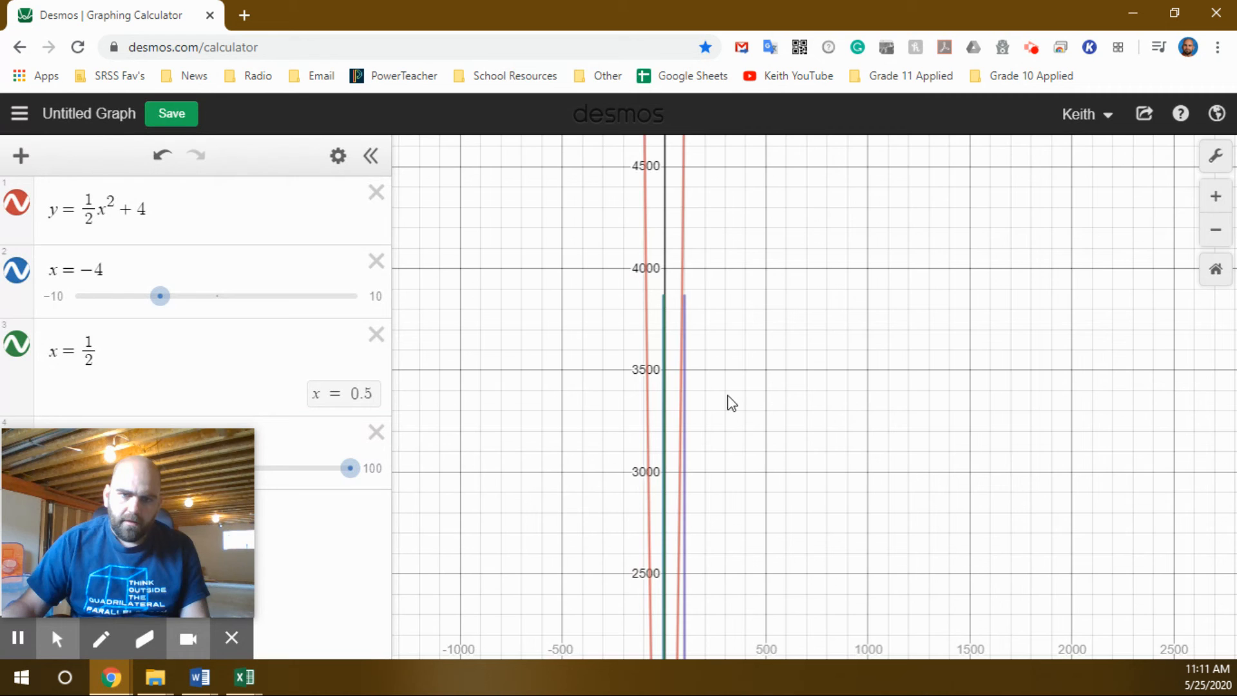
drag(721, 243, 723, 412)
click(686, 316)
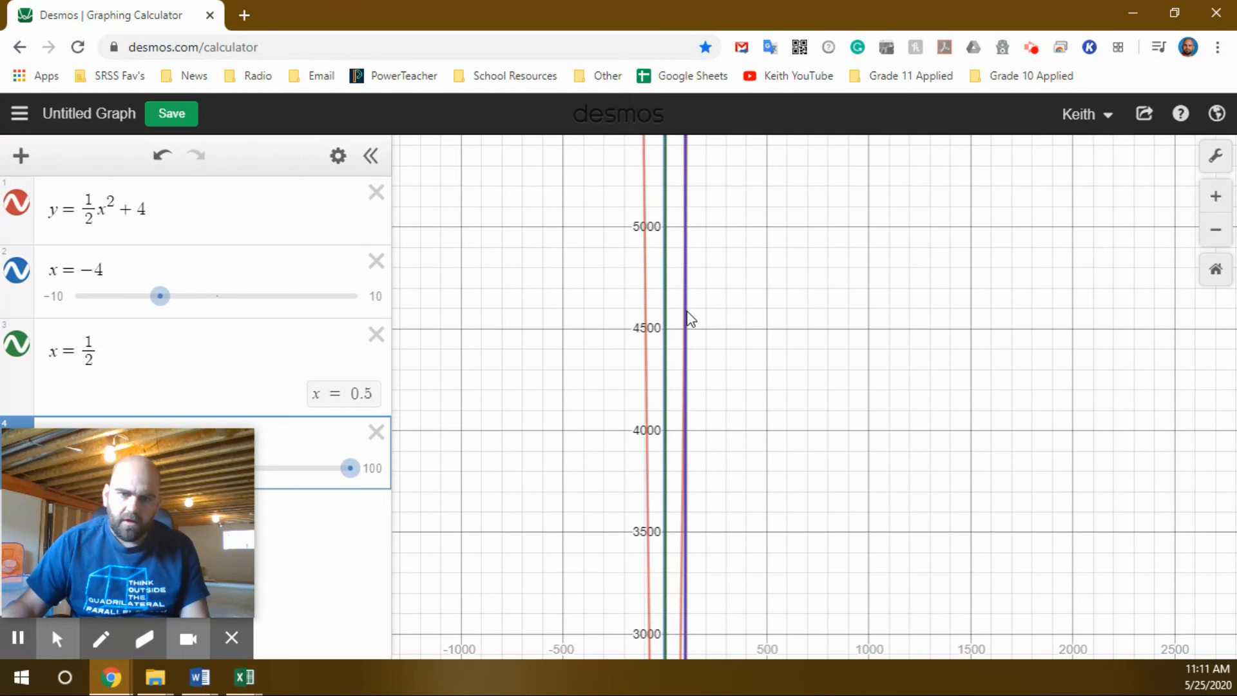
click(686, 226)
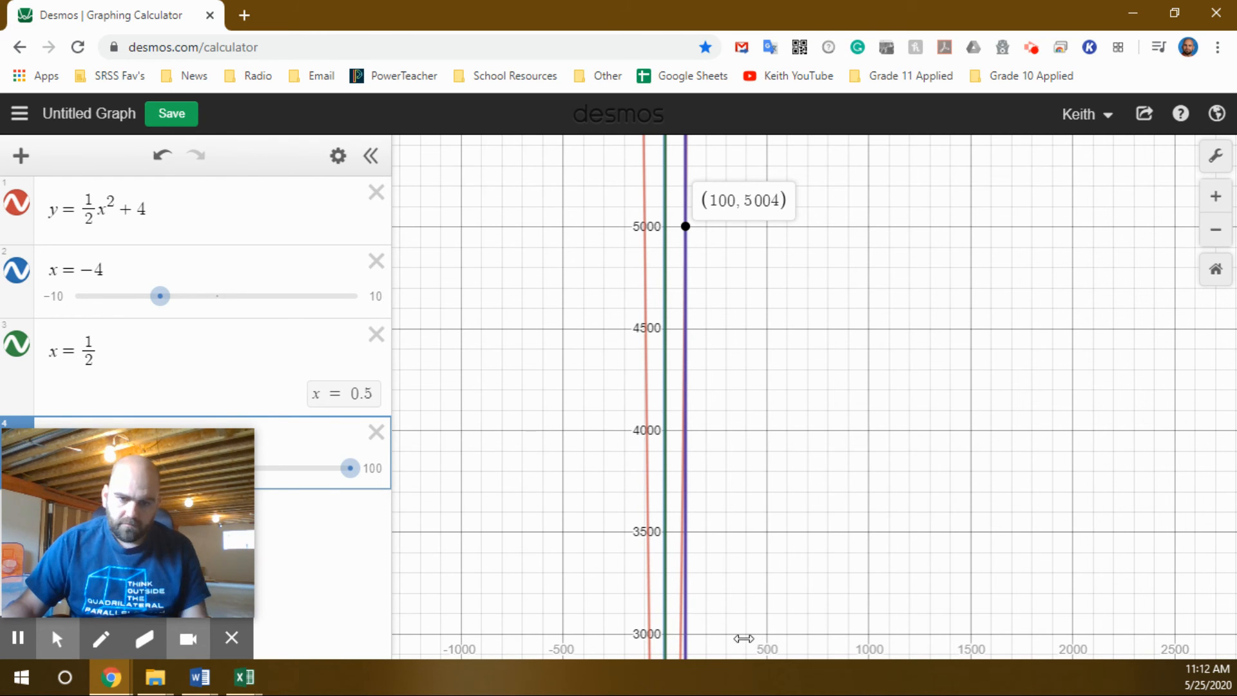
Display the coordinates of all three line–parabola intersection points at once.
drag(729, 636, 933, 400)
drag(864, 440, 965, 436)
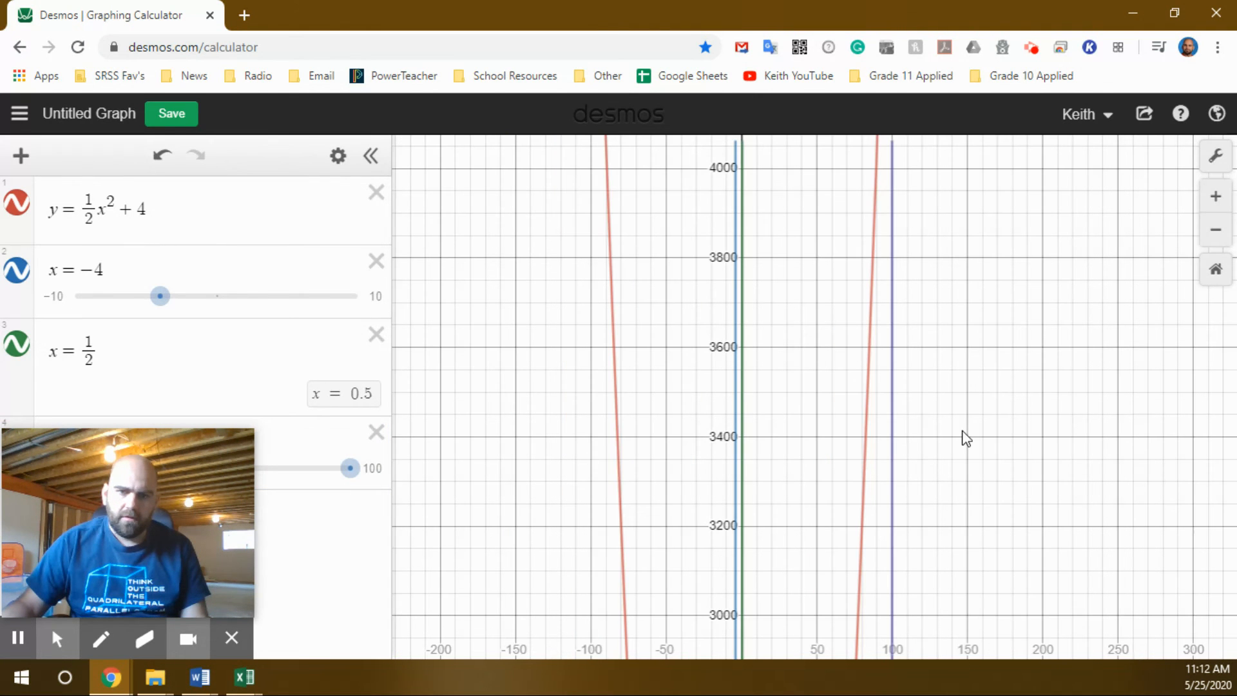
scroll(920, 647, up, 5)
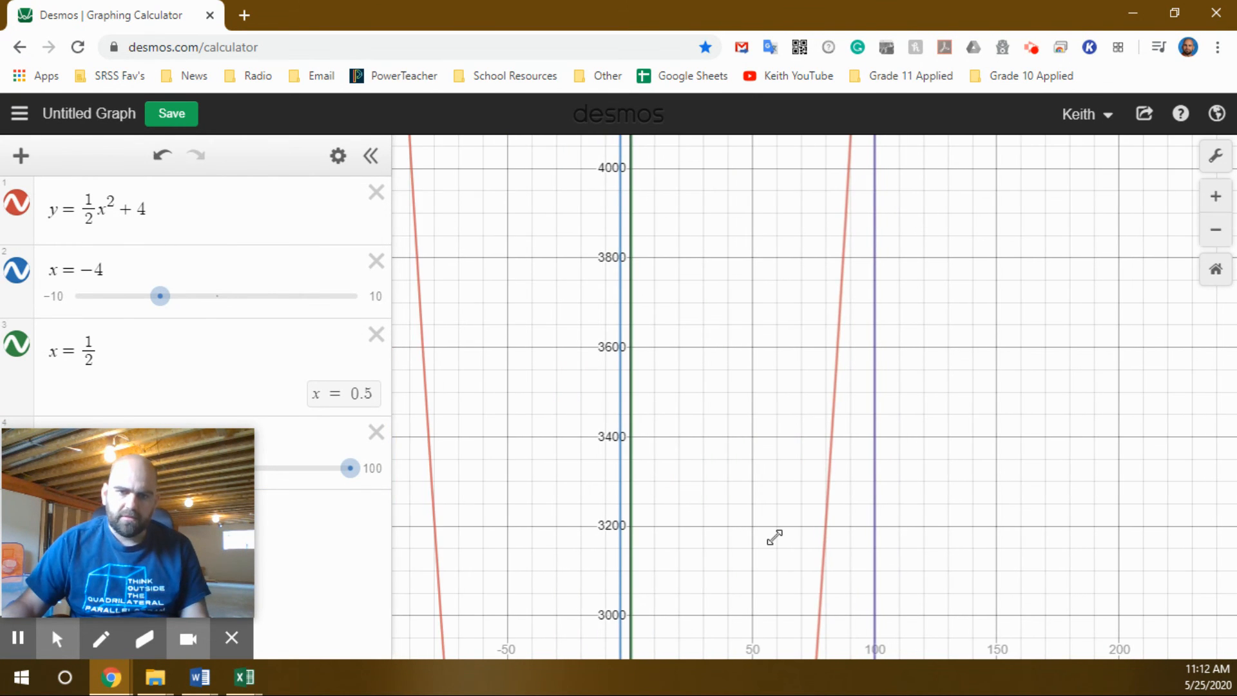
scroll(615, 371, down, 3)
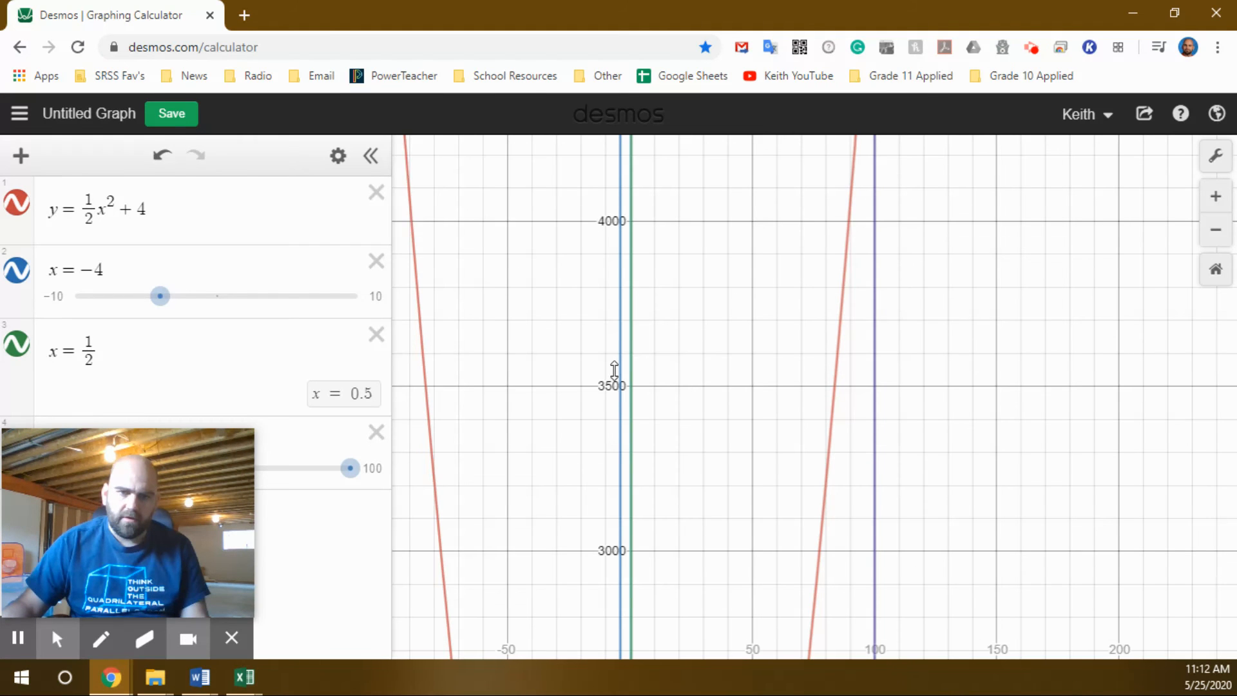
scroll(615, 370, down, 5)
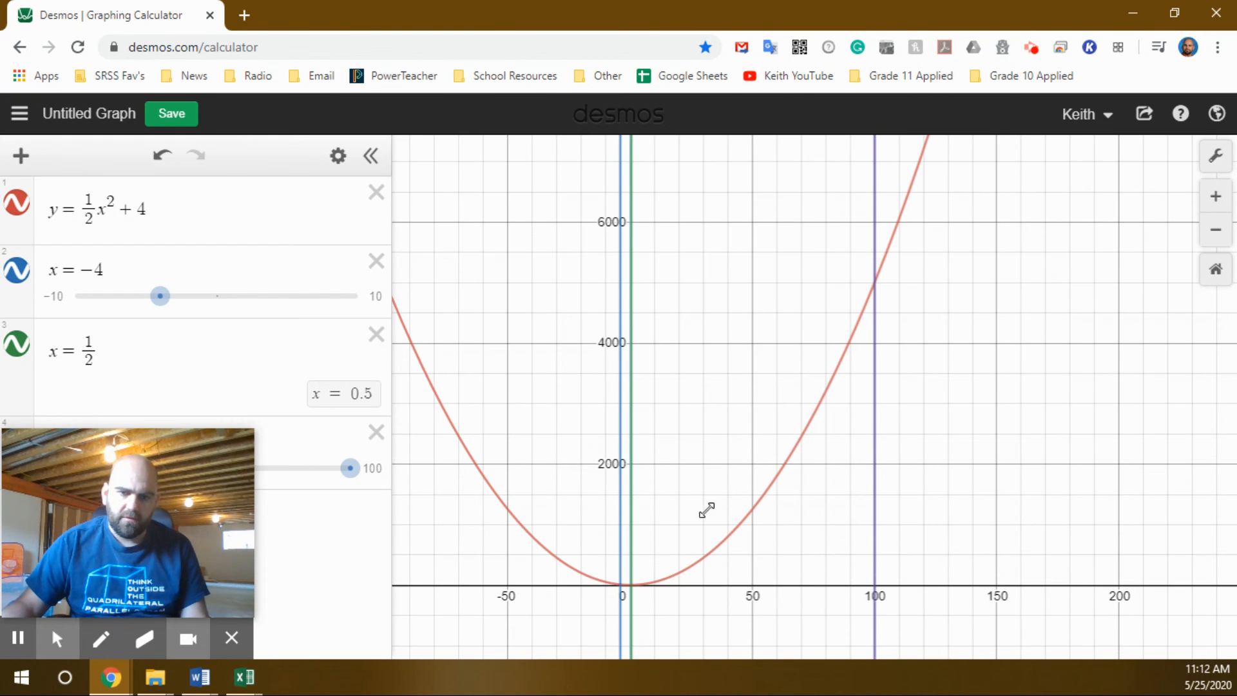
drag(726, 434, 811, 404)
drag(724, 421, 783, 425)
scroll(802, 423, down, 2)
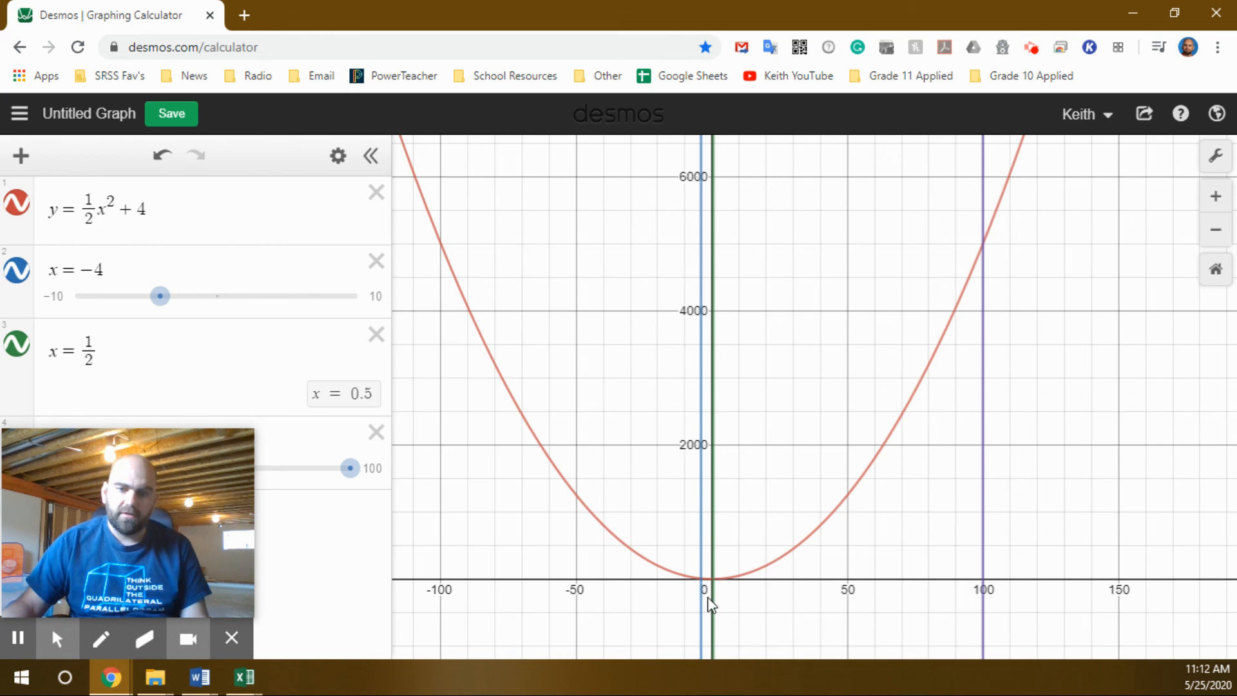
click(701, 580)
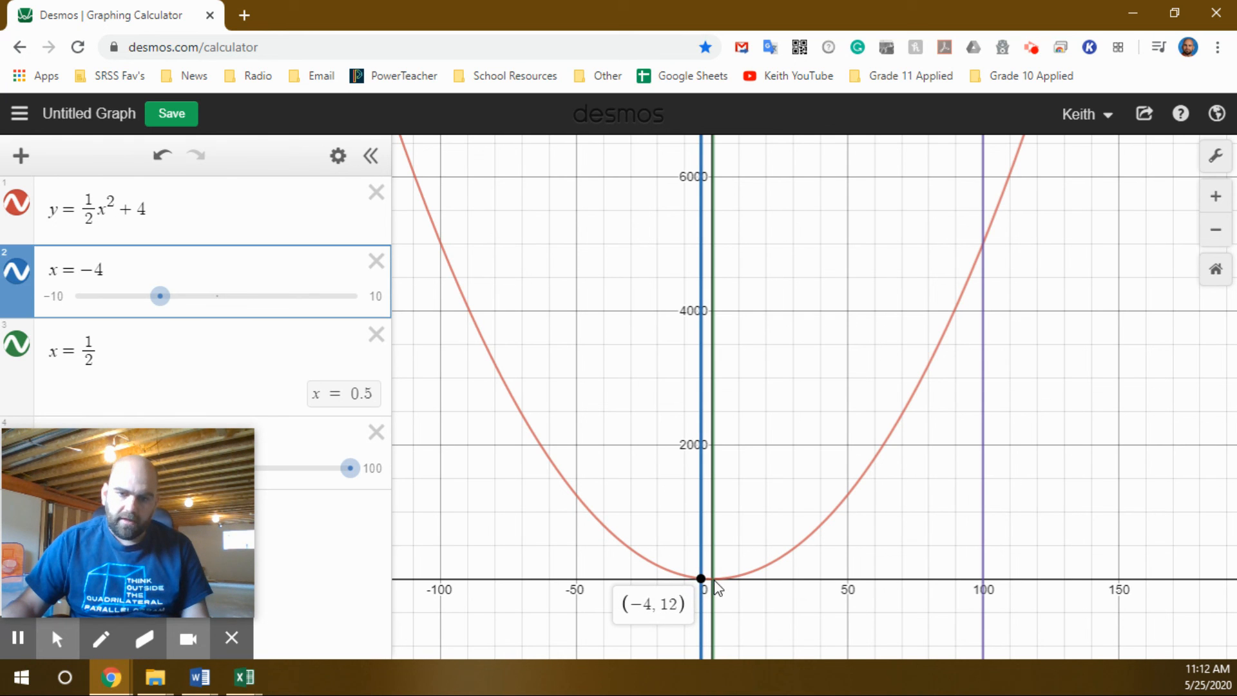
click(713, 580)
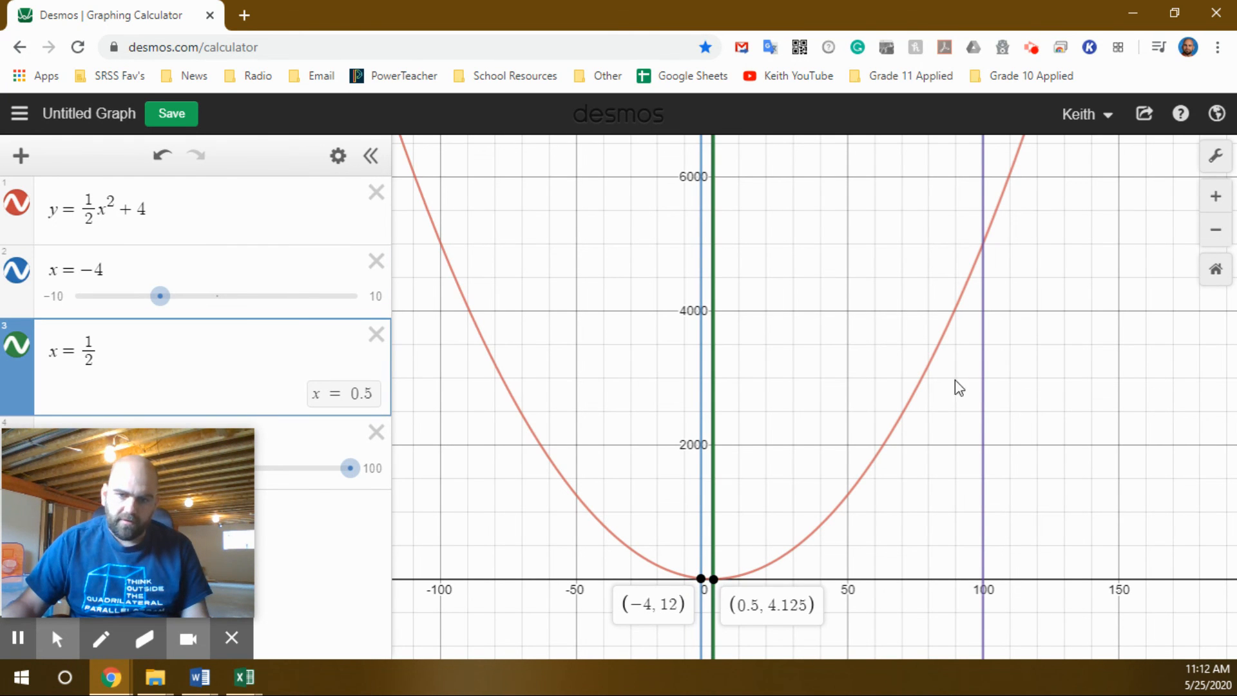
click(983, 245)
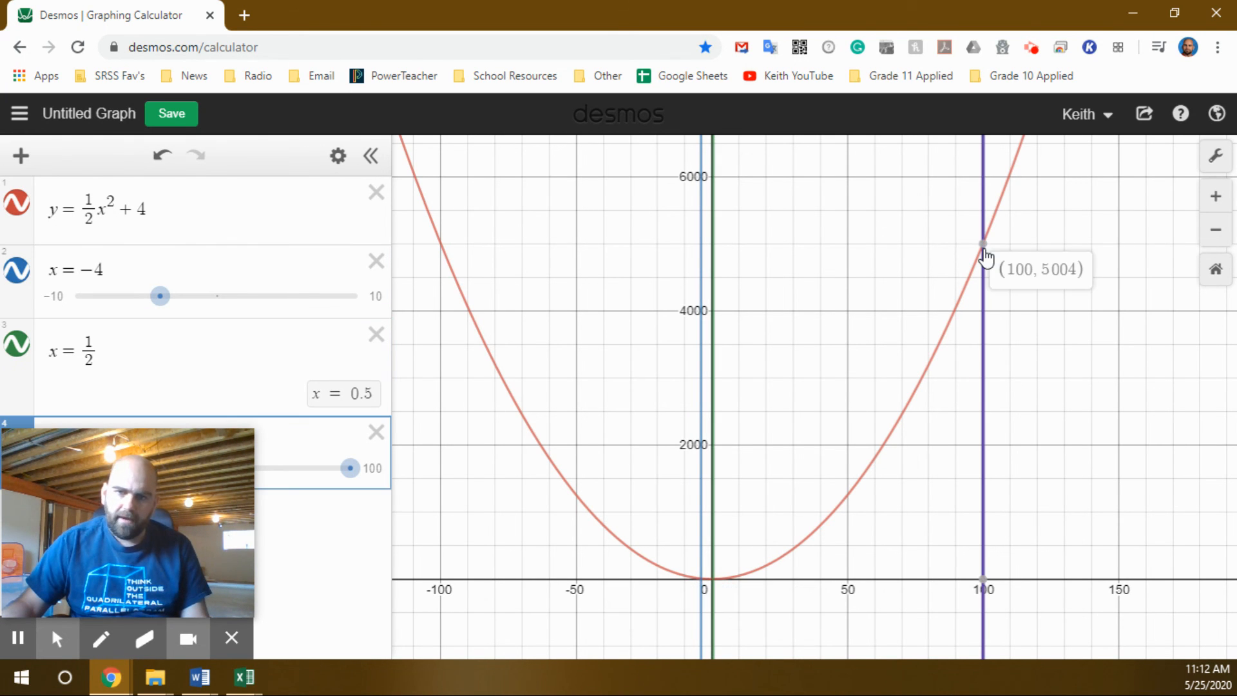
click(715, 580)
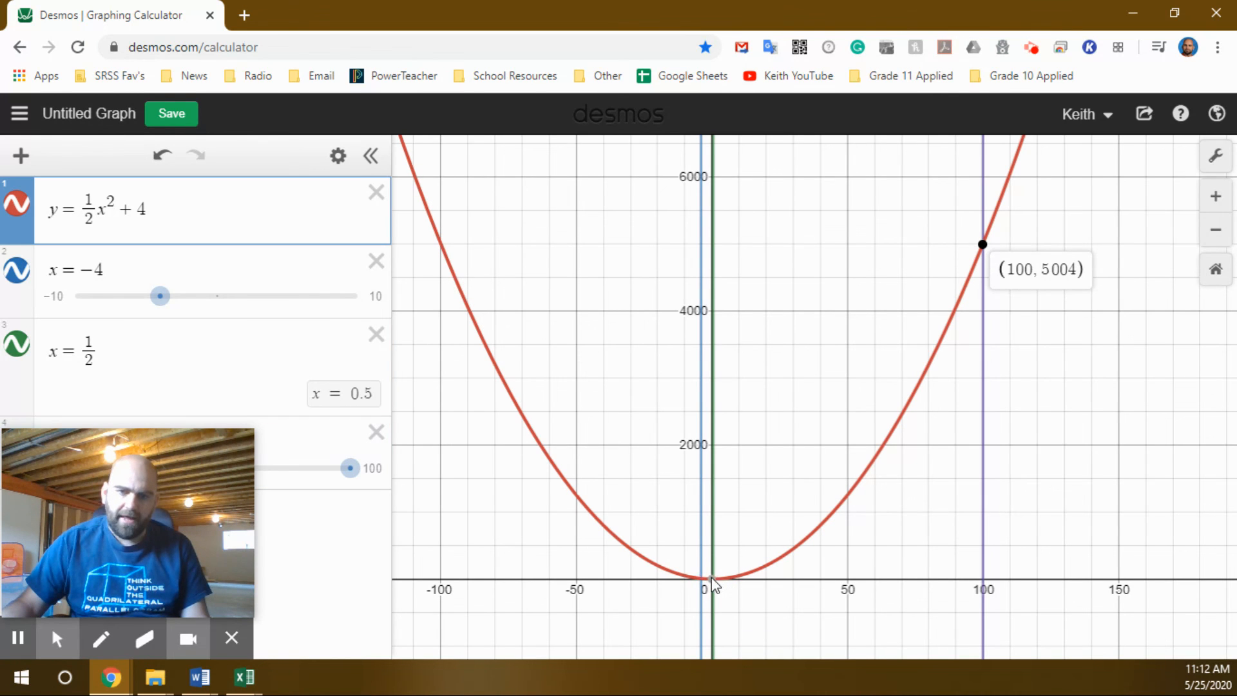
click(701, 578)
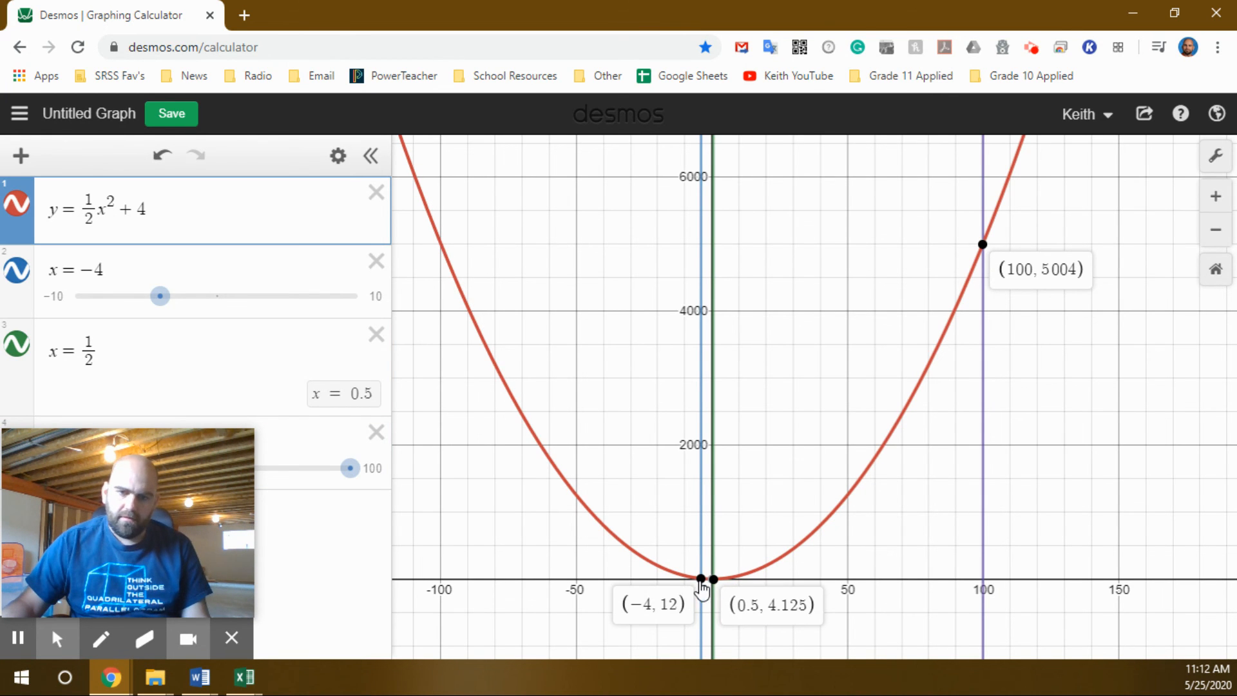